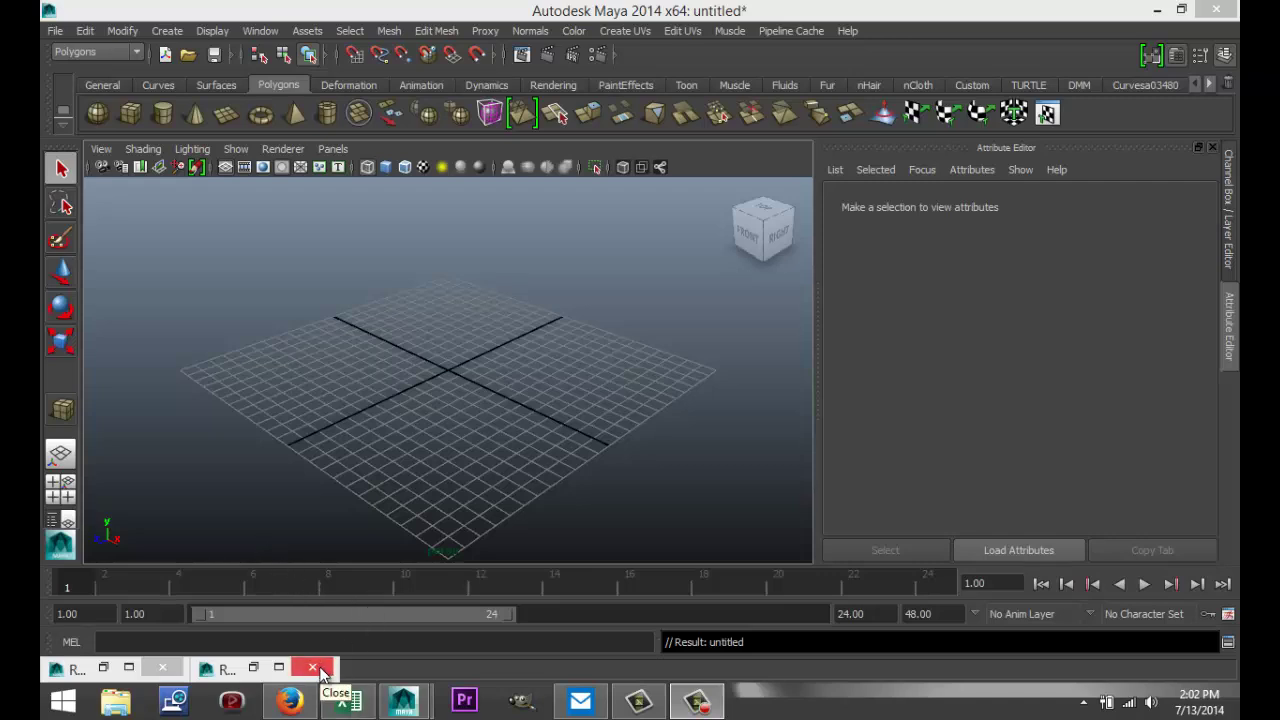
Close the two minimized windows
{"action": "left_click", "coordinate": [313, 667]}
{"action": "left_click", "coordinate": [162, 667]}
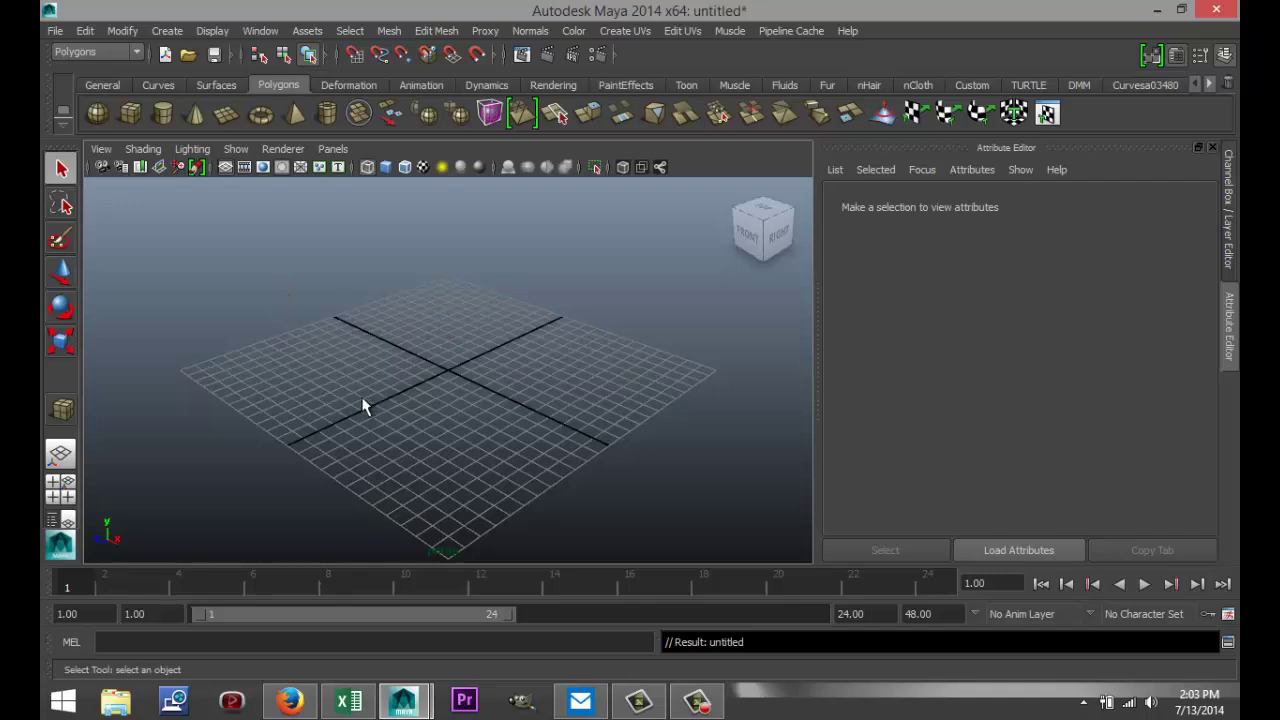
Create a polygon plane that covers the whole ground grid
{"action": "mouse_move", "coordinate": [355, 402]}
{"action": "left_mouse_down", "text": "alt"}
{"action": "mouse_move", "coordinate": [371, 389]}
{"action": "mouse_move", "coordinate": [360, 411]}
{"action": "mouse_move", "coordinate": [354, 394]}
{"action": "mouse_move", "coordinate": [365, 396]}
{"action": "left_mouse_up", "text": "alt"}
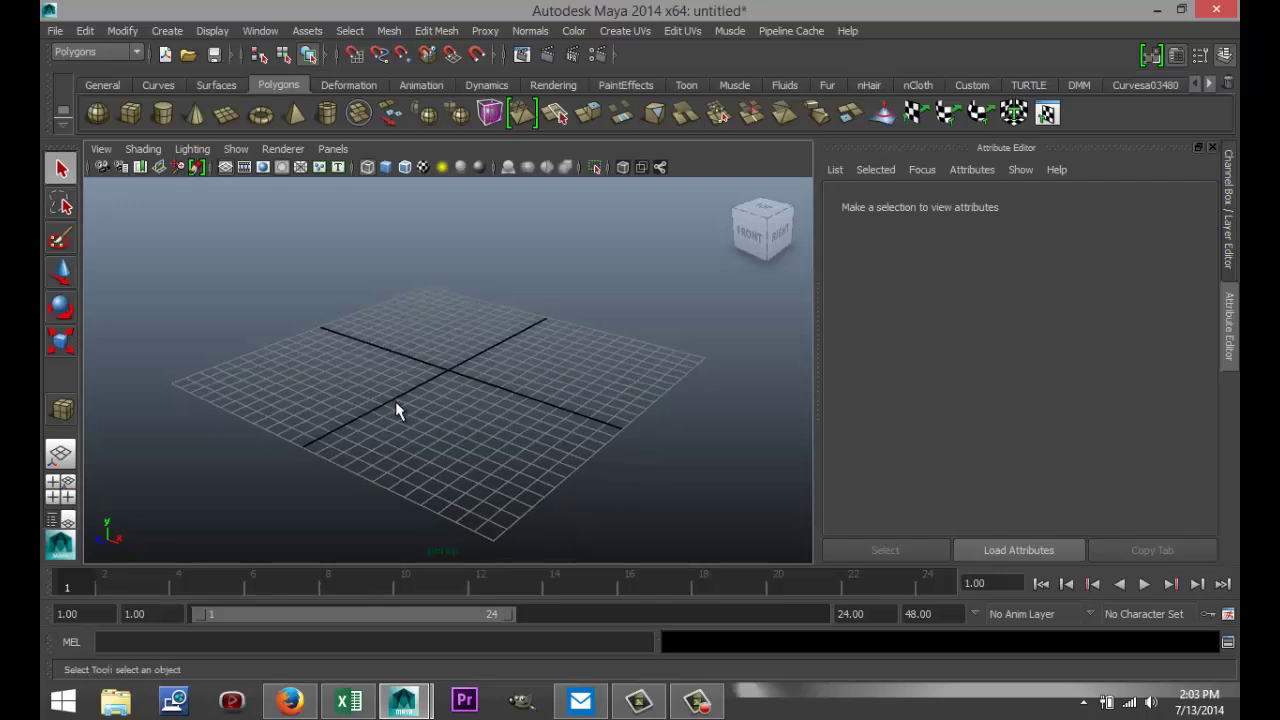
{"action": "scroll", "coordinate": [396, 404], "scroll_direction": "down", "scroll_amount": 3}
{"action": "scroll", "coordinate": [395, 417], "scroll_direction": "up", "scroll_amount": 3}
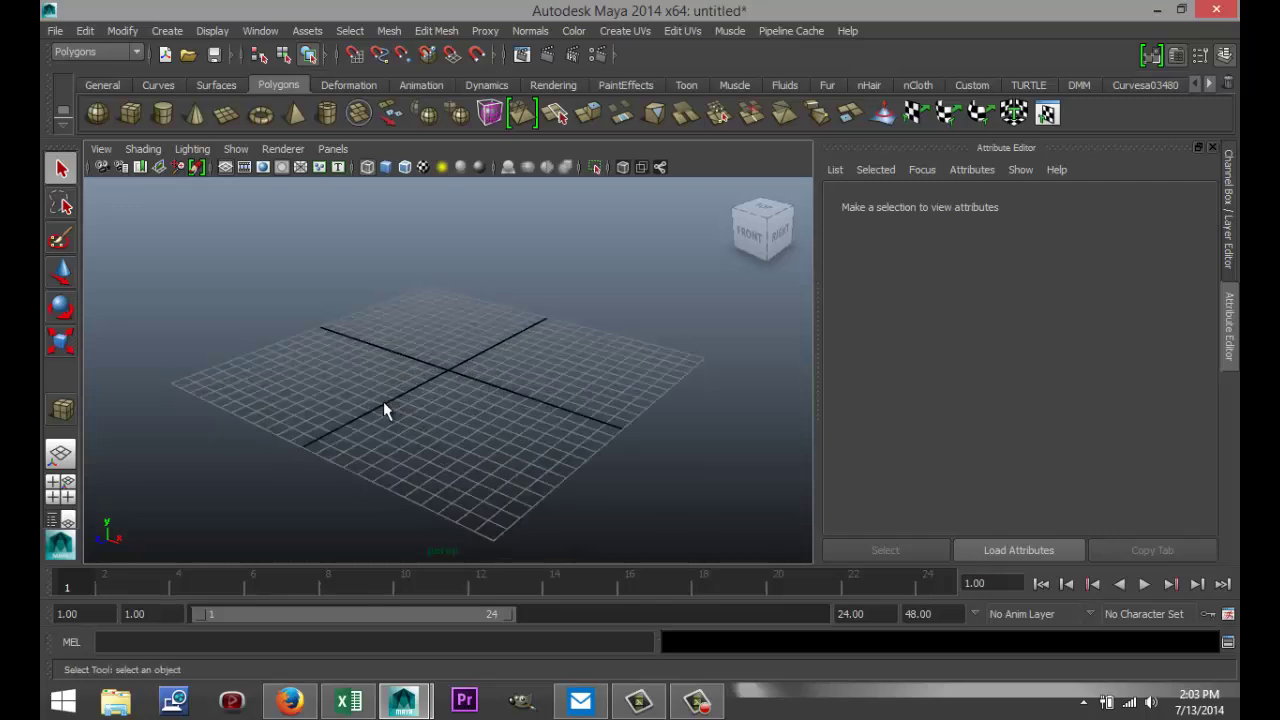
{"action": "left_click", "coordinate": [228, 116]}
{"action": "left_click_drag", "start_coordinate": [176, 389], "coordinate": [704, 357]}
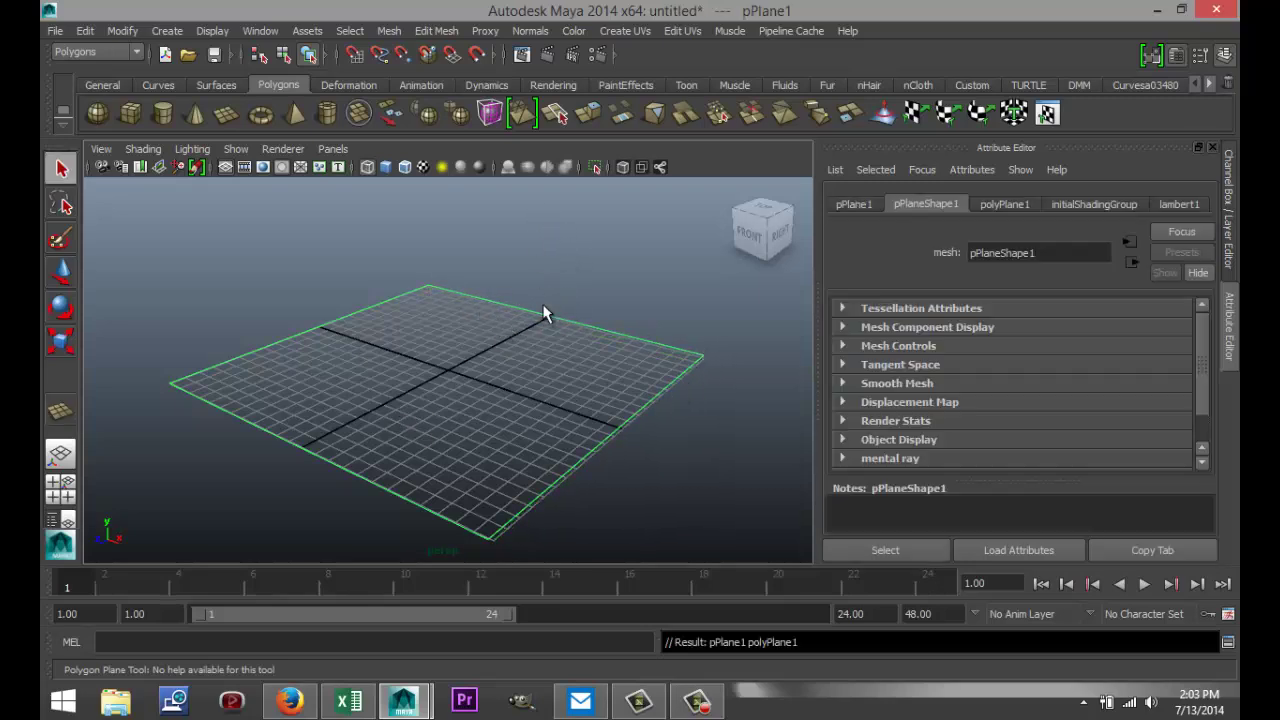
{"action": "key", "text": "q"}
Extrude one side edge of the plane and move it upward and outward to form a slanted backdrop
{"action": "left_click_drag", "start_coordinate": [230, 477], "coordinate": [237, 371], "text": "alt"}
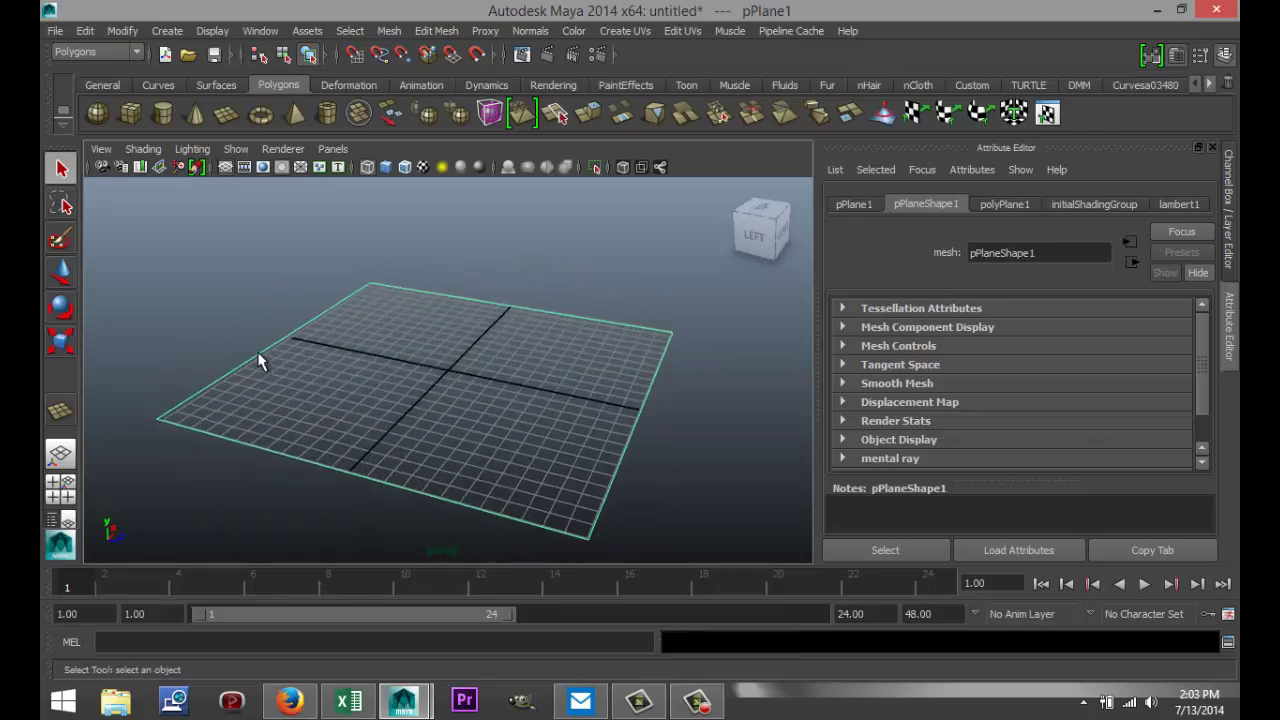
{"action": "right_click_drag", "start_coordinate": [258, 360], "coordinate": [263, 233]}
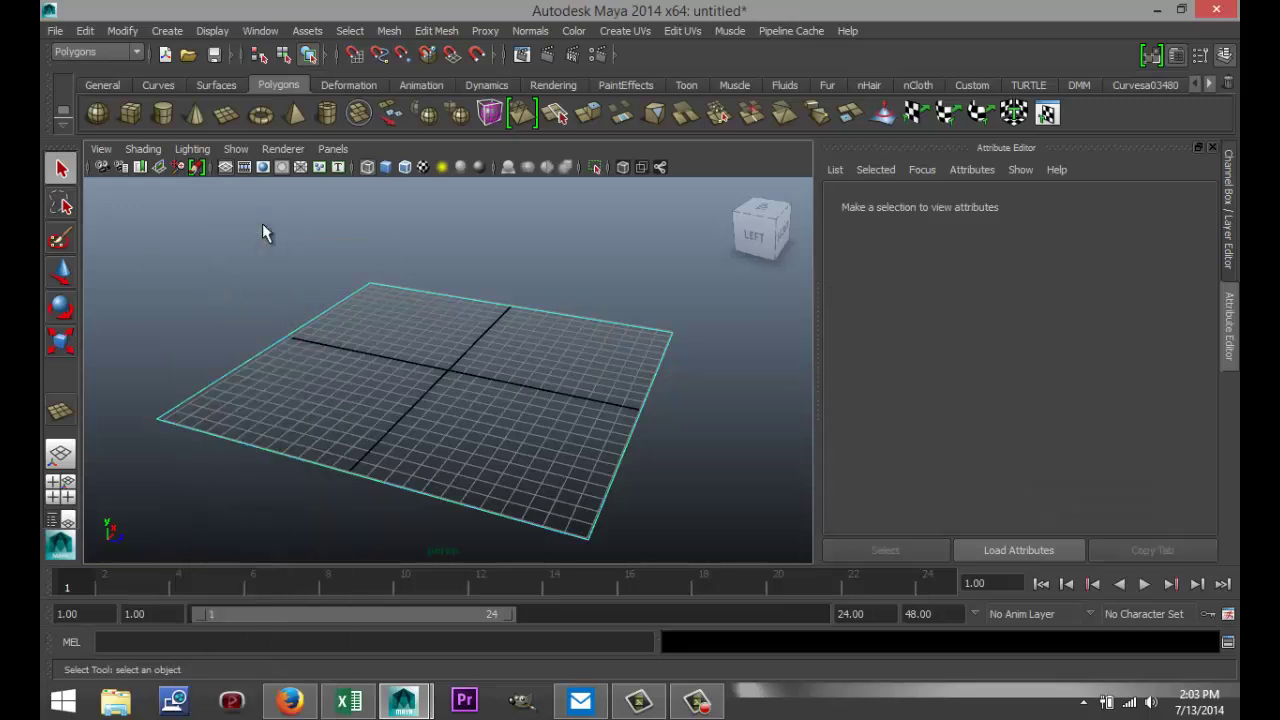
{"action": "left_click", "coordinate": [290, 341]}
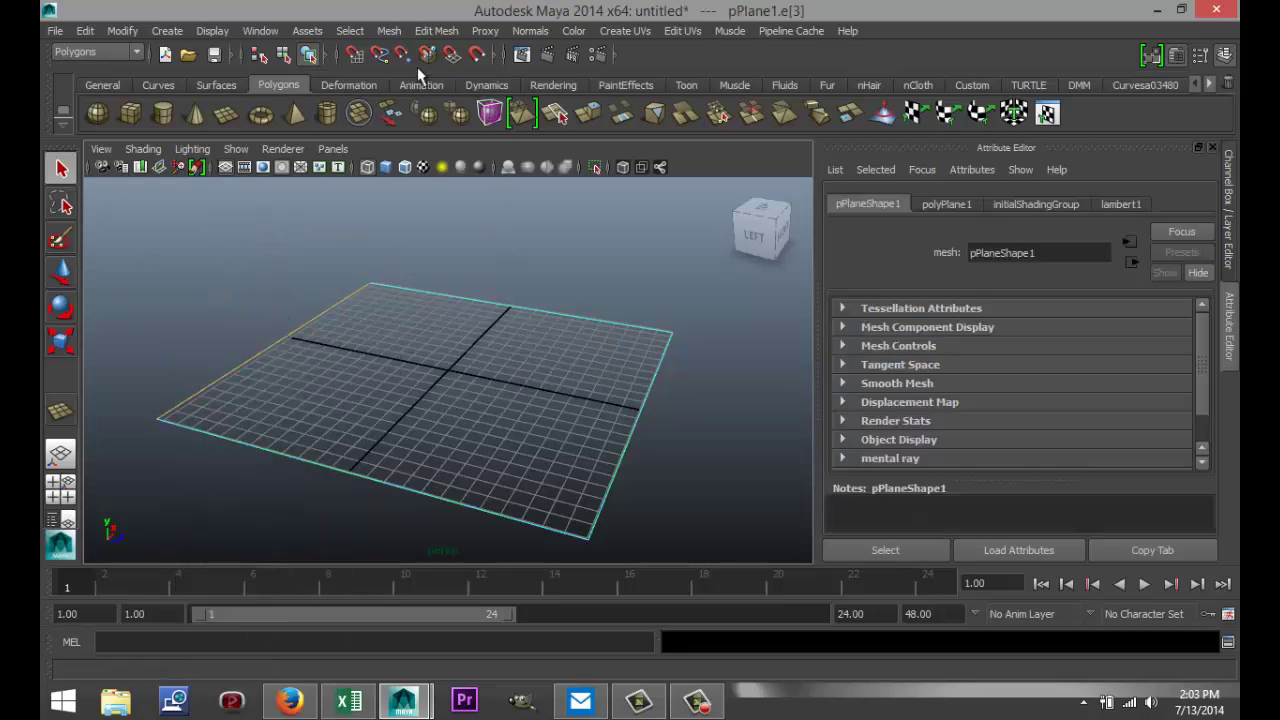
{"action": "left_click", "coordinate": [436, 31]}
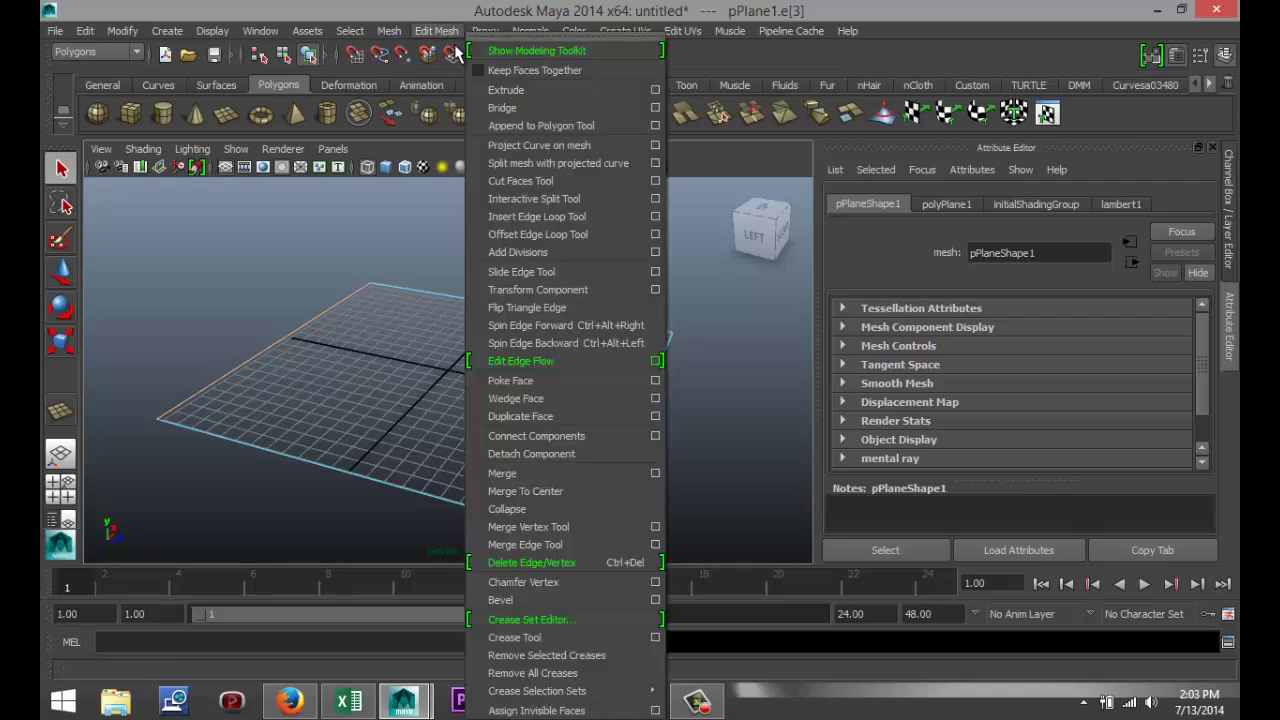
{"action": "left_click", "coordinate": [507, 91]}
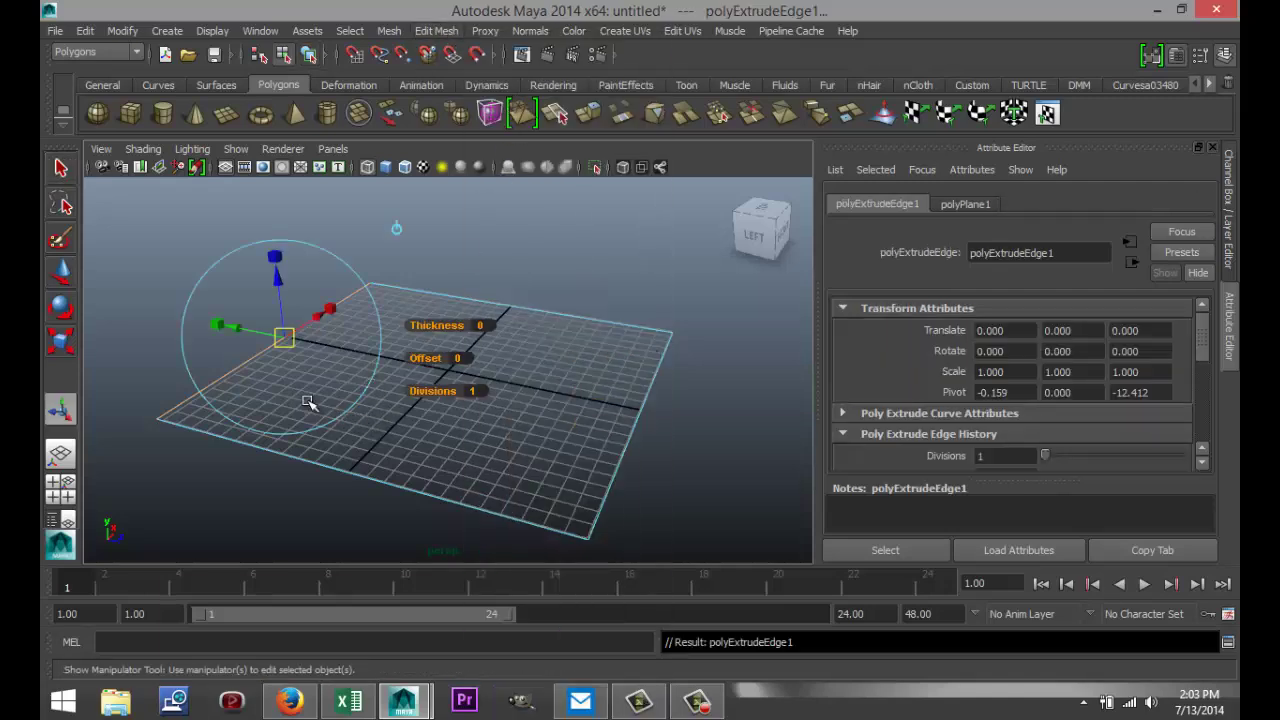
{"action": "key", "text": "w"}
{"action": "left_click_drag", "start_coordinate": [280, 288], "coordinate": [270, 217]}
{"action": "left_click_drag", "start_coordinate": [325, 253], "coordinate": [262, 247]}
{"action": "left_click", "coordinate": [450, 243]}
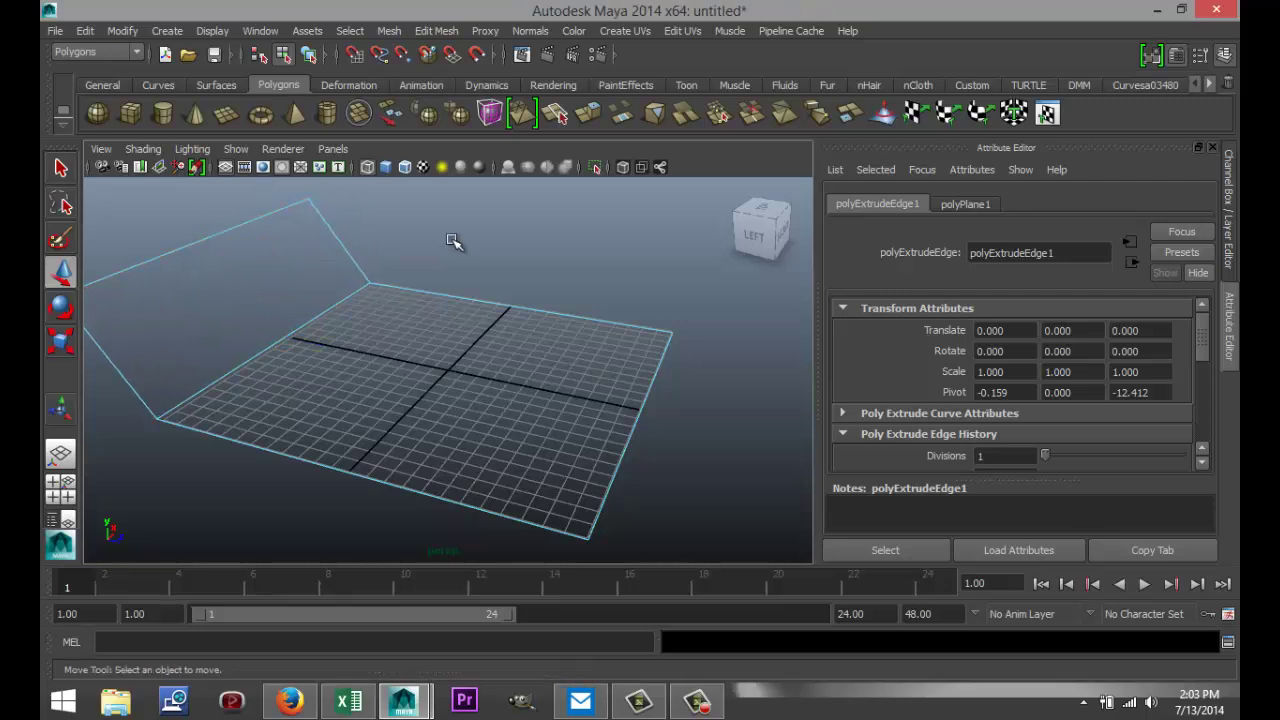
{"action": "right_click", "coordinate": [423, 365]}
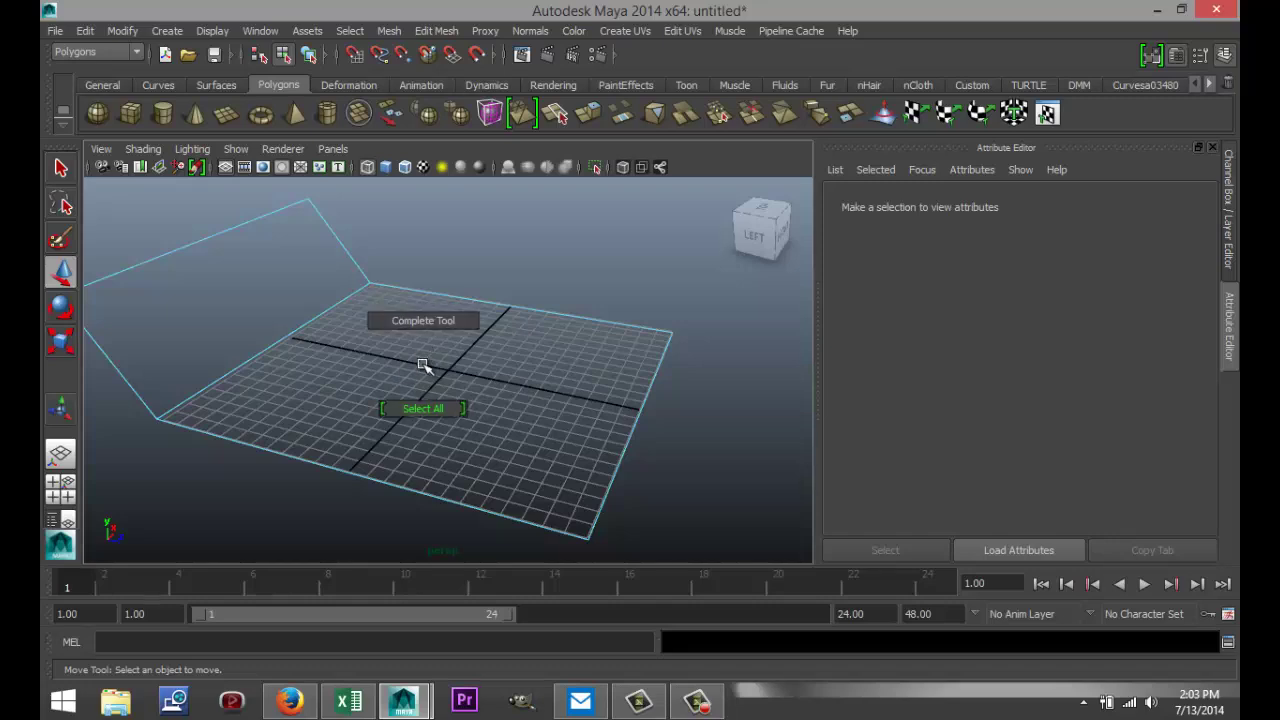
{"action": "right_click", "coordinate": [486, 350]}
{"action": "left_click_drag", "start_coordinate": [503, 251], "coordinate": [651, 474]}
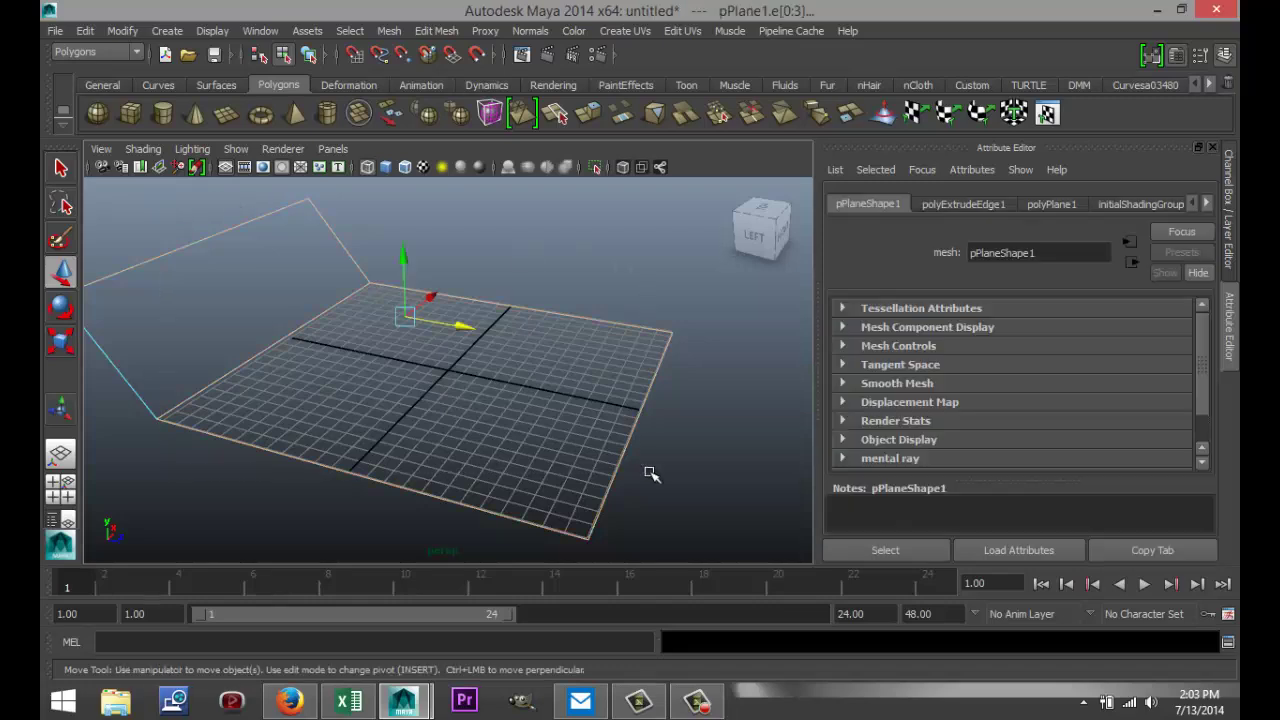
{"action": "right_click", "coordinate": [520, 400]}
{"action": "left_click", "coordinate": [723, 449]}
{"action": "scroll", "coordinate": [614, 491], "scroll_direction": "down", "scroll_amount": 5}
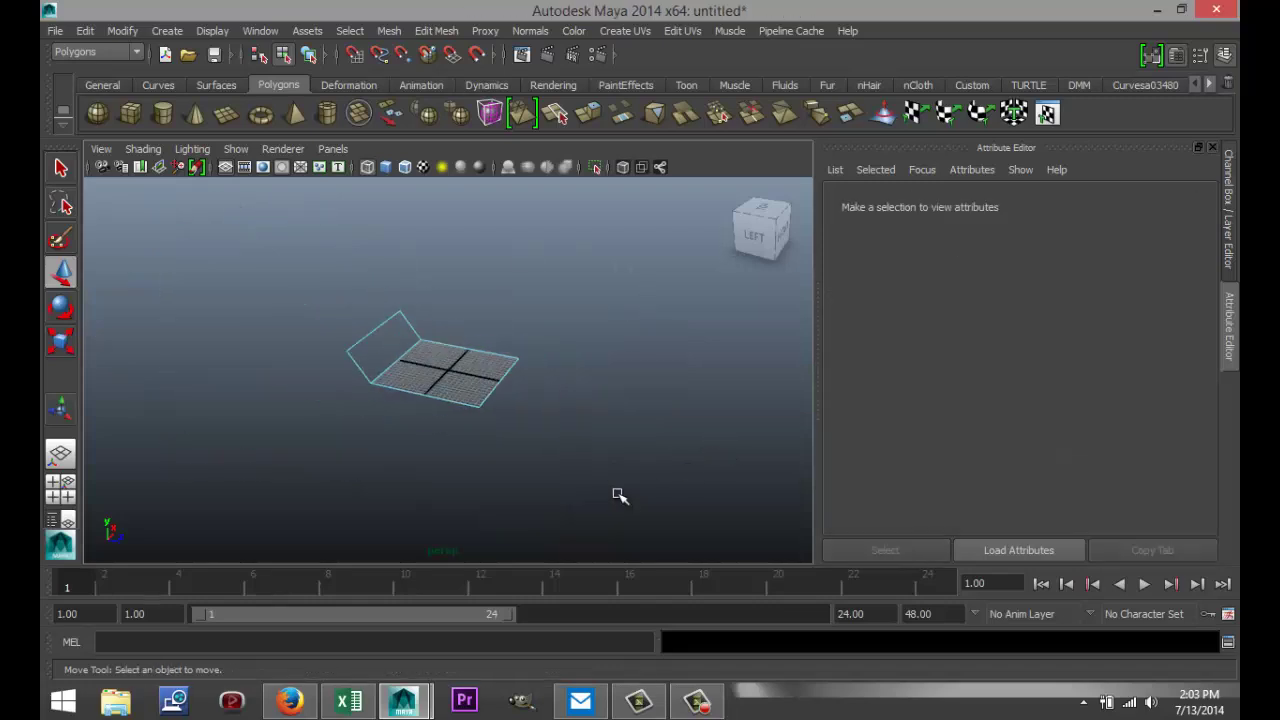
{"action": "left_click_drag", "start_coordinate": [265, 333], "coordinate": [623, 486]}
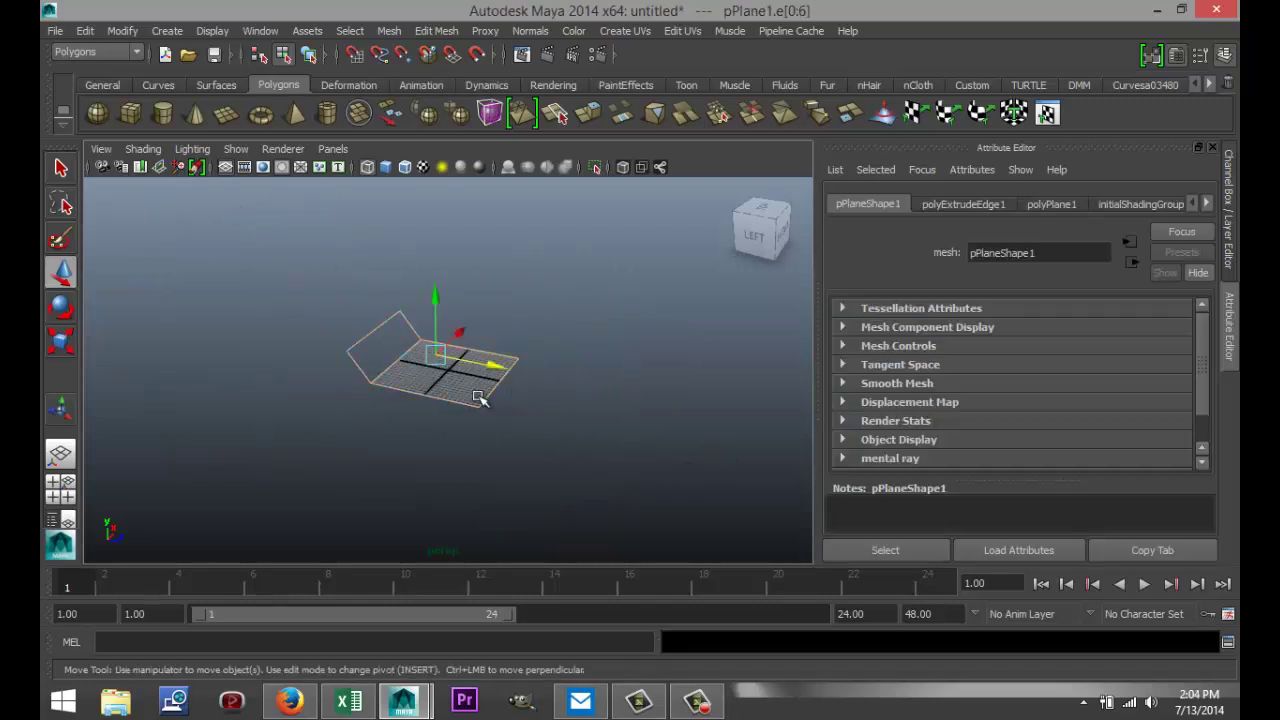
{"action": "key", "text": "q"}
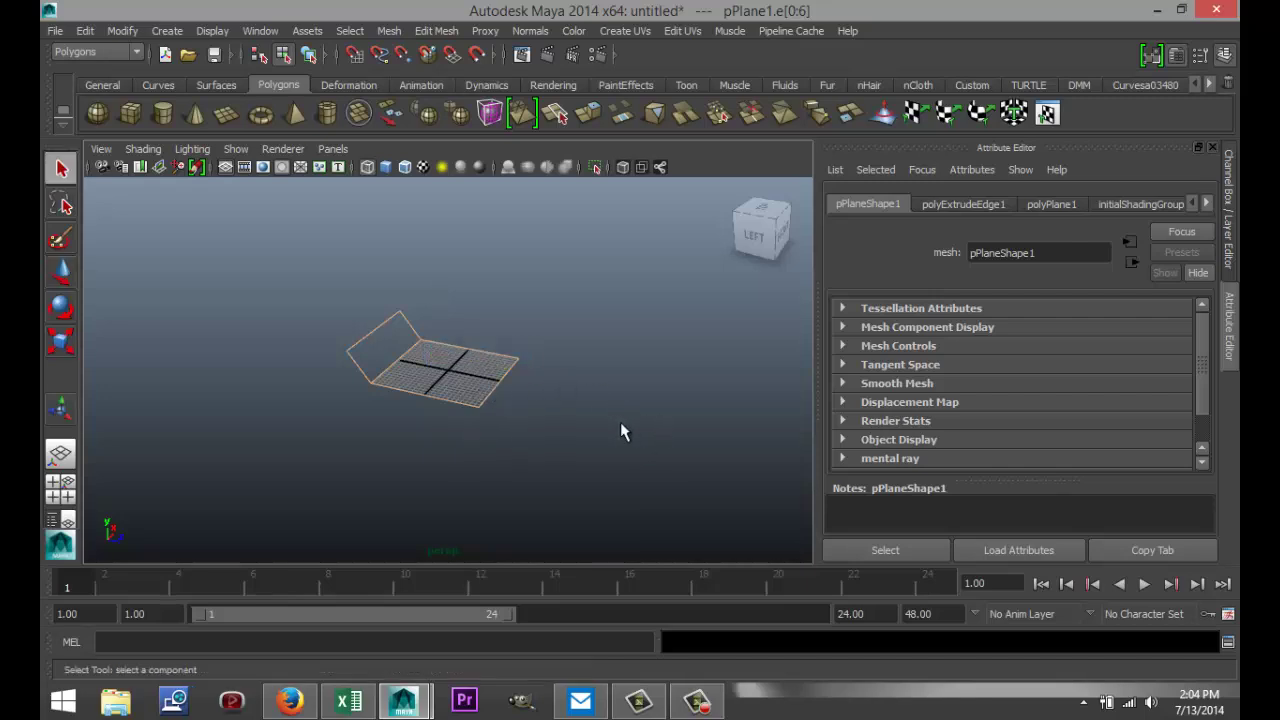
{"action": "left_click", "coordinate": [614, 432]}
{"action": "right_click", "coordinate": [457, 357]}
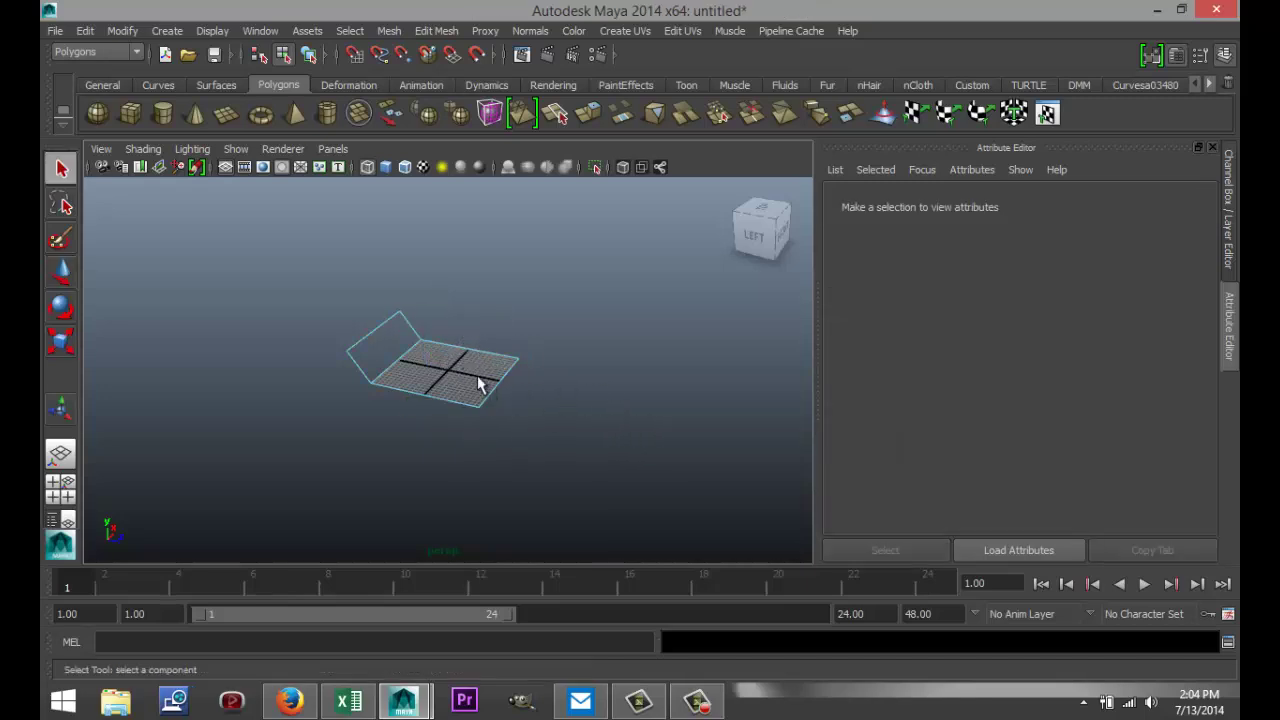
{"action": "scroll", "coordinate": [477, 383], "scroll_direction": "up", "scroll_amount": 4}
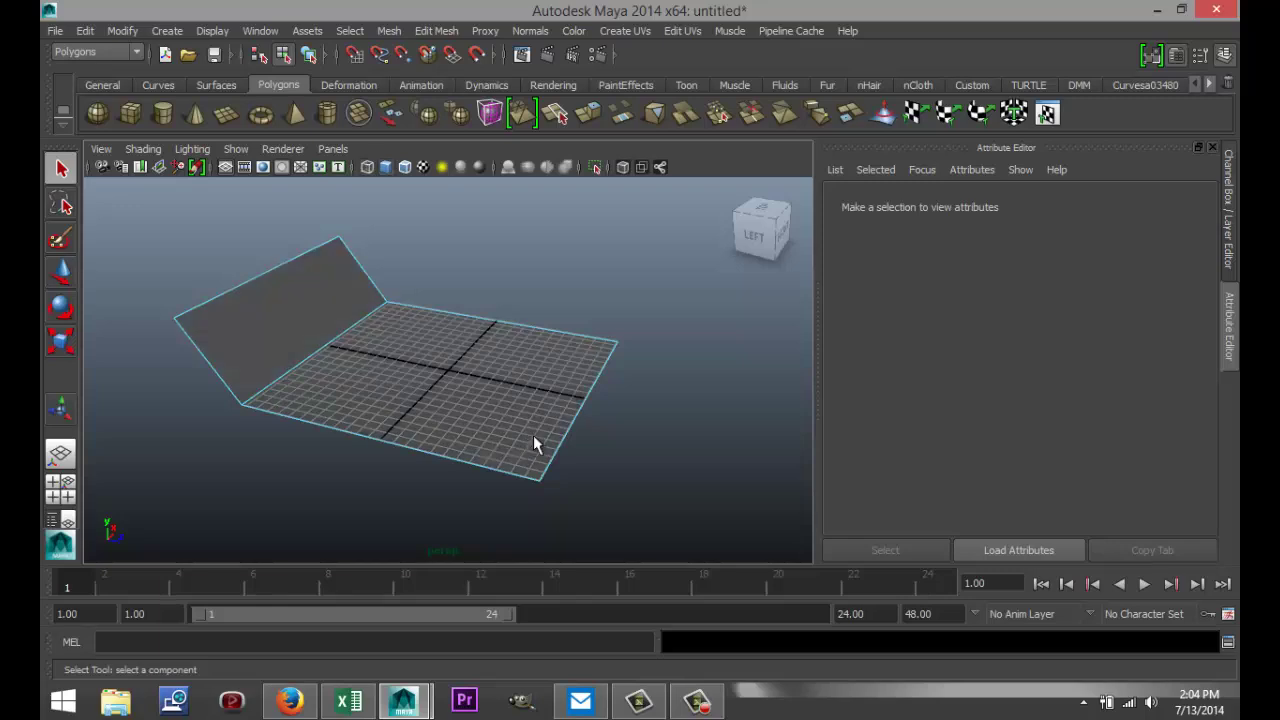
Return to object mode and select the whole plane with its extruded backdrop
{"action": "right_click_drag", "start_coordinate": [477, 268], "coordinate": [560, 261]}
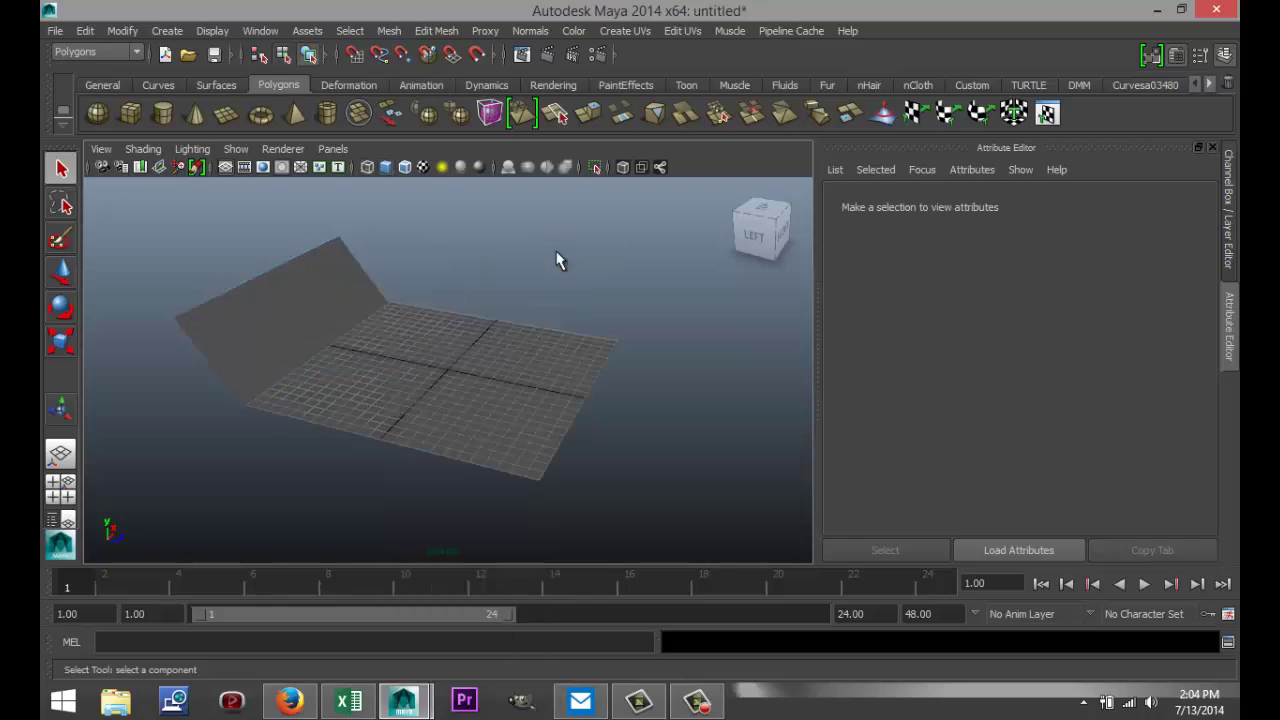
{"action": "left_click", "coordinate": [517, 380]}
{"action": "mouse_move", "coordinate": [624, 504]}
{"action": "left_mouse_down", "text": "alt"}
{"action": "mouse_move", "coordinate": [586, 491]}
{"action": "mouse_move", "coordinate": [603, 514]}
{"action": "left_mouse_up", "text": "alt"}
{"action": "scroll", "coordinate": [581, 491], "scroll_direction": "up", "scroll_amount": 2}
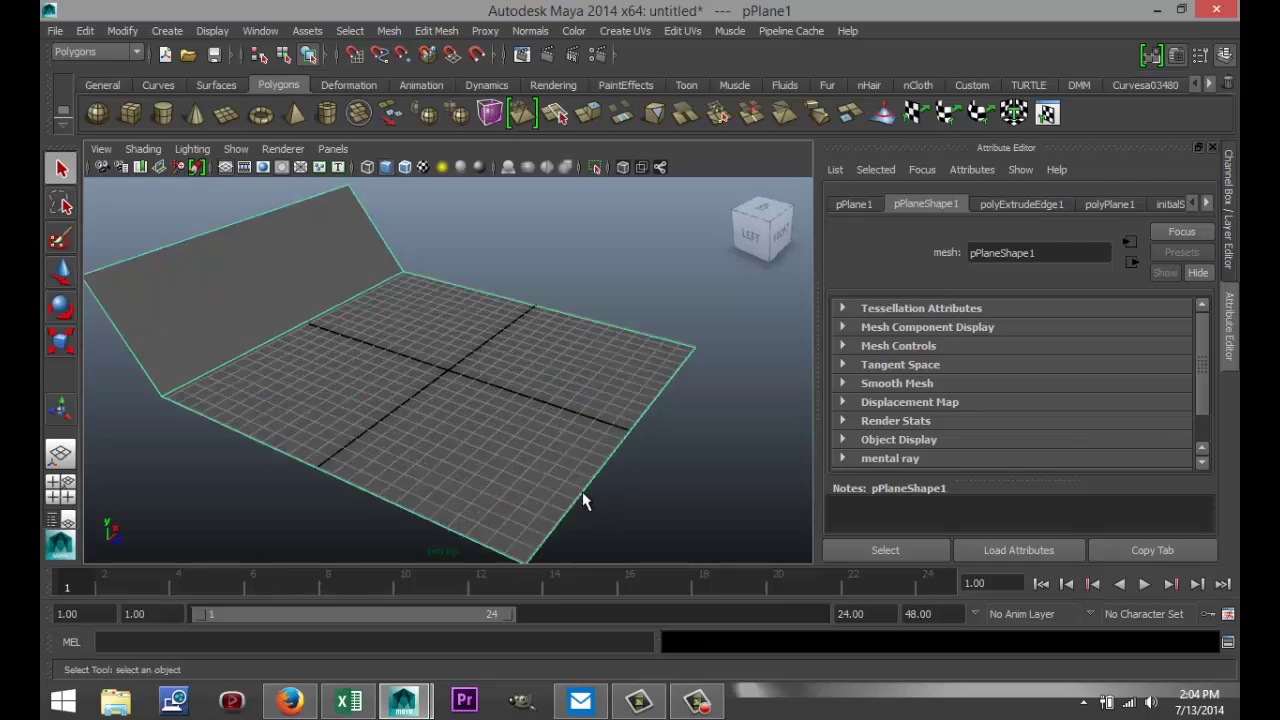
Create a polygon sphere of about 2.9 radius at the grid centre and raise it to about 3.3 in Y
{"action": "left_click", "coordinate": [97, 116]}
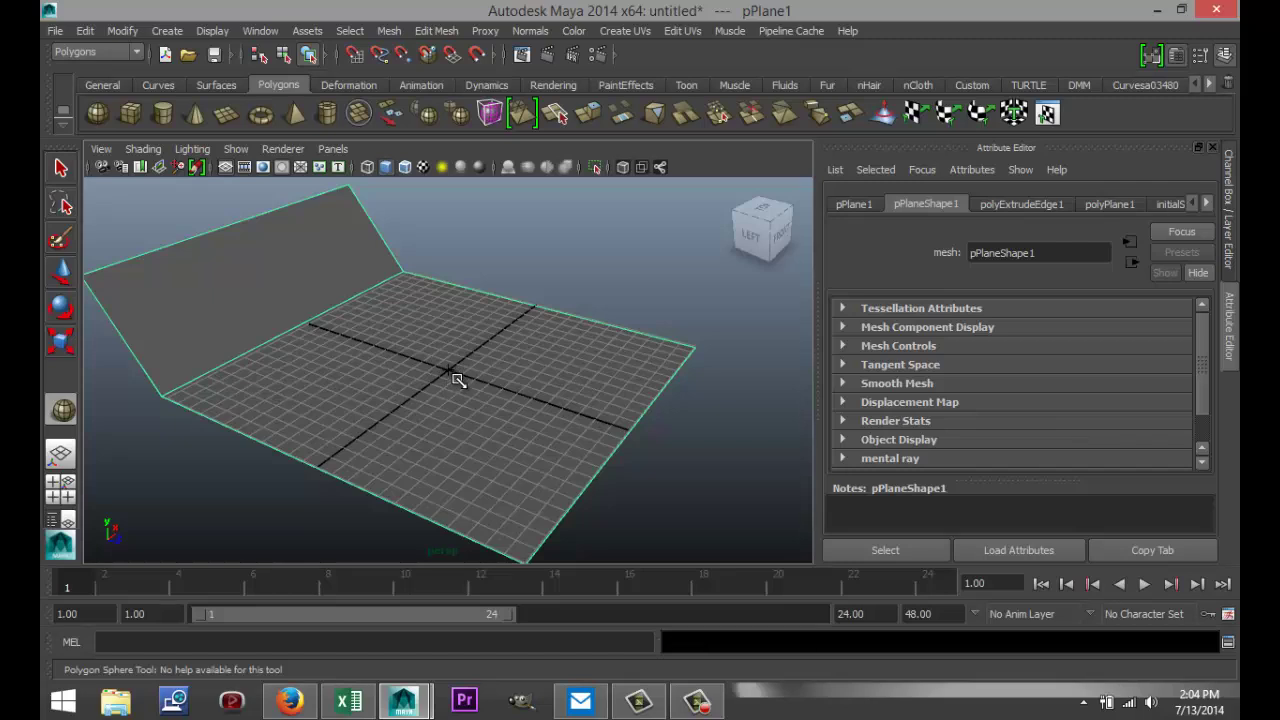
{"action": "left_click_drag", "start_coordinate": [459, 380], "coordinate": [491, 386]}
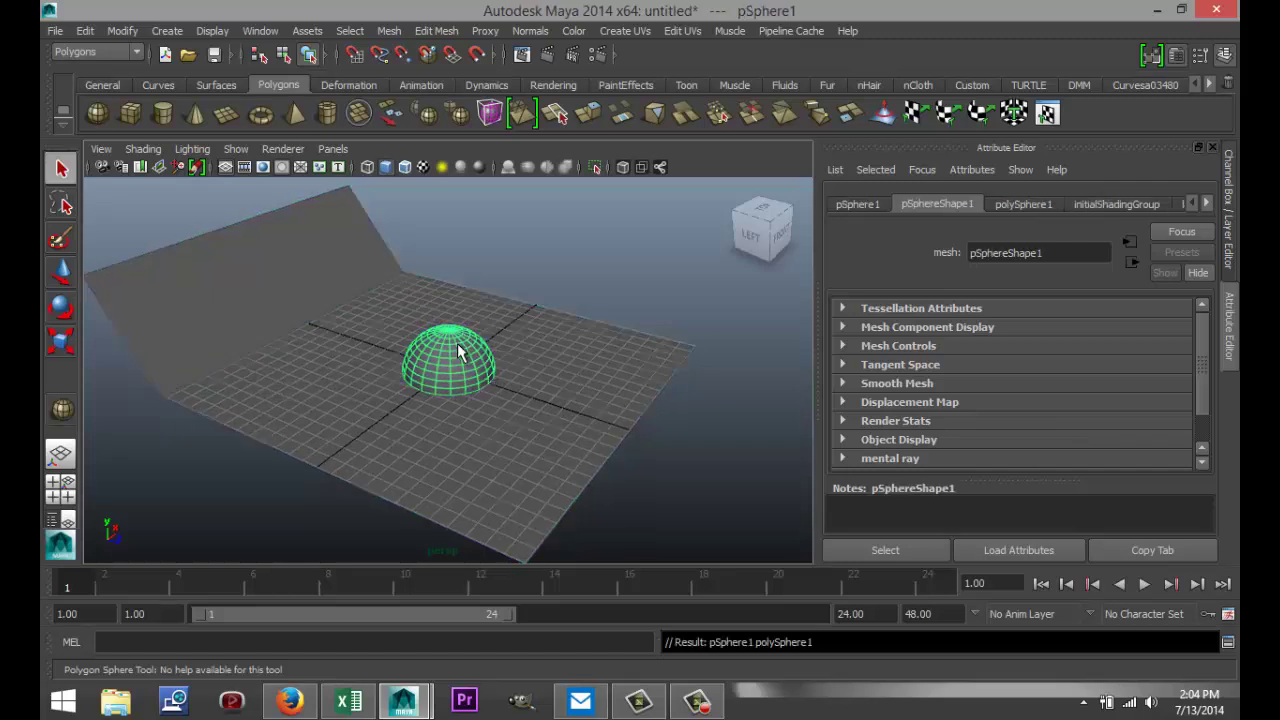
{"action": "key", "text": "w"}
{"action": "left_click_drag", "start_coordinate": [449, 310], "coordinate": [452, 250]}
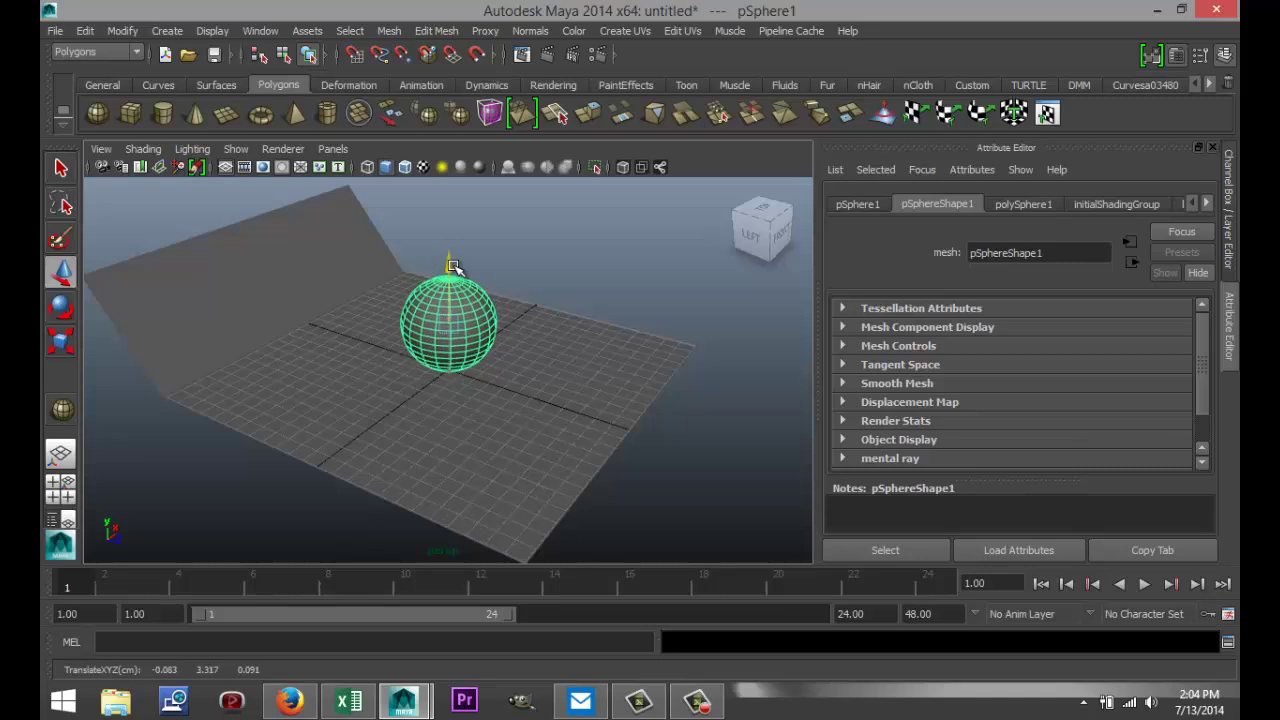
In the front view, lower the sphere to about 2.97 in Y so it rests on the plane
{"action": "left_click", "coordinate": [65, 496]}
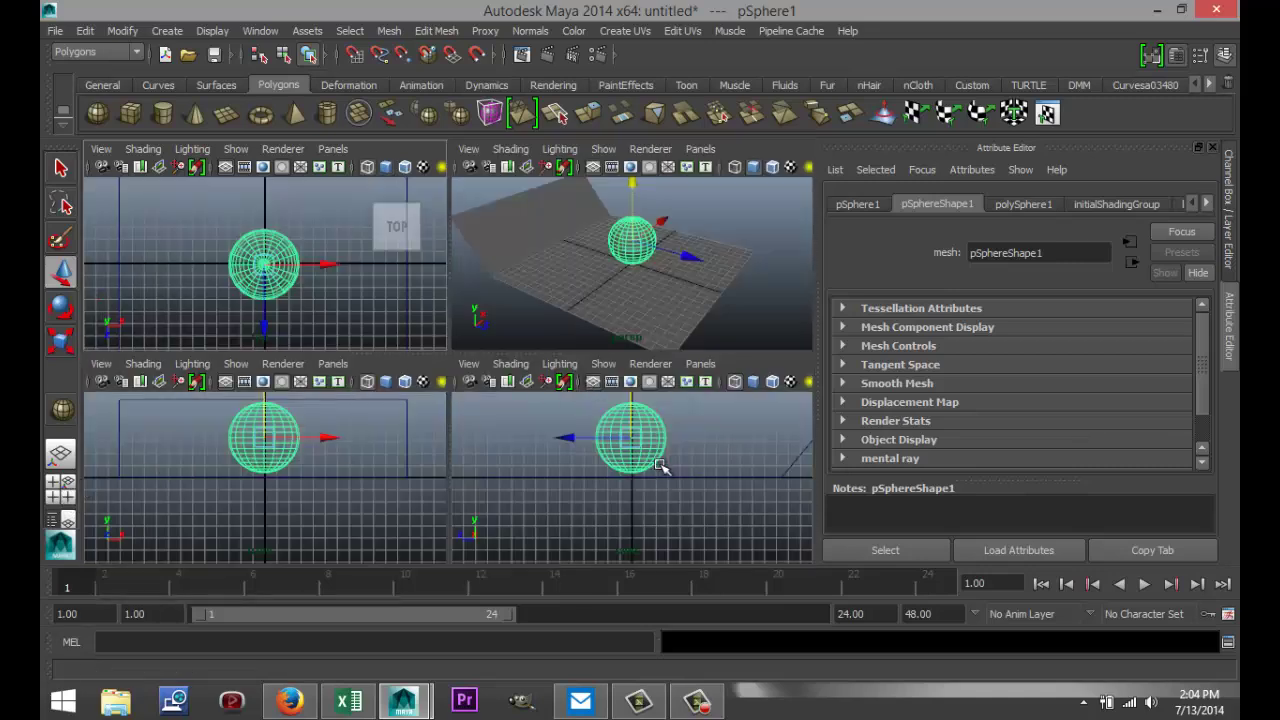
{"action": "key", "text": "space"}
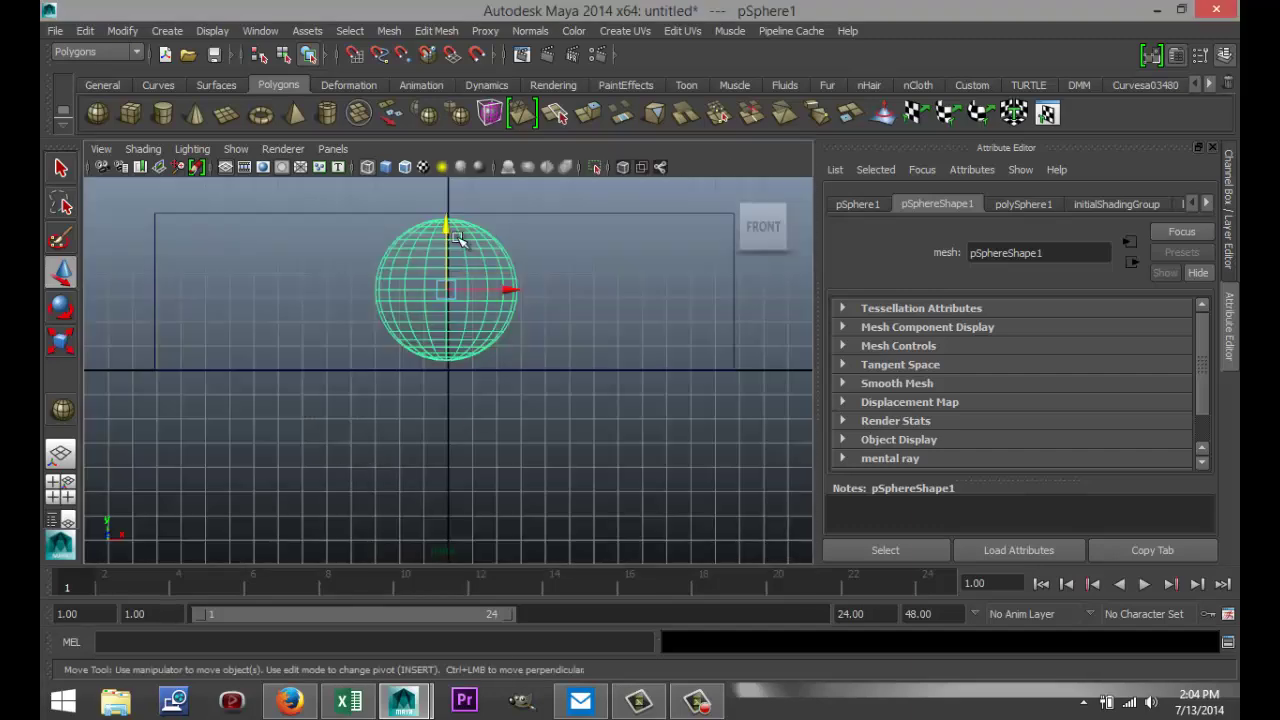
{"action": "left_click", "coordinate": [447, 226]}
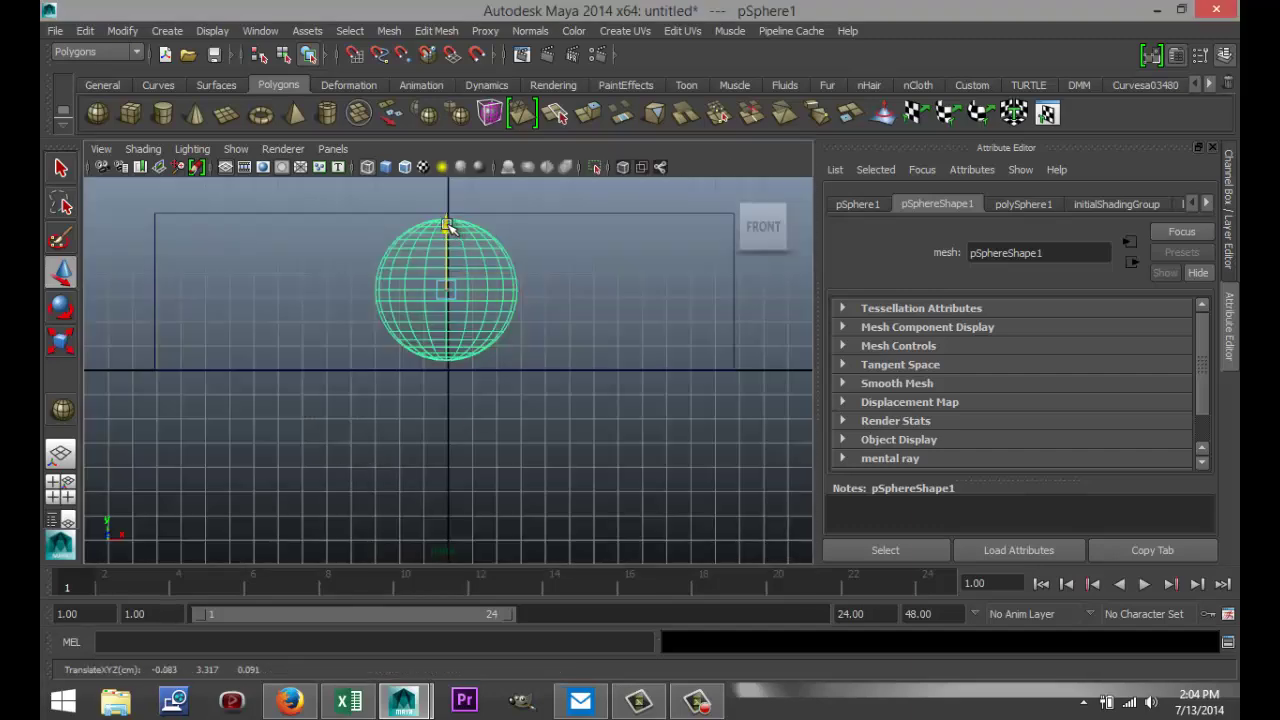
{"action": "left_click_drag", "start_coordinate": [447, 226], "coordinate": [450, 233]}
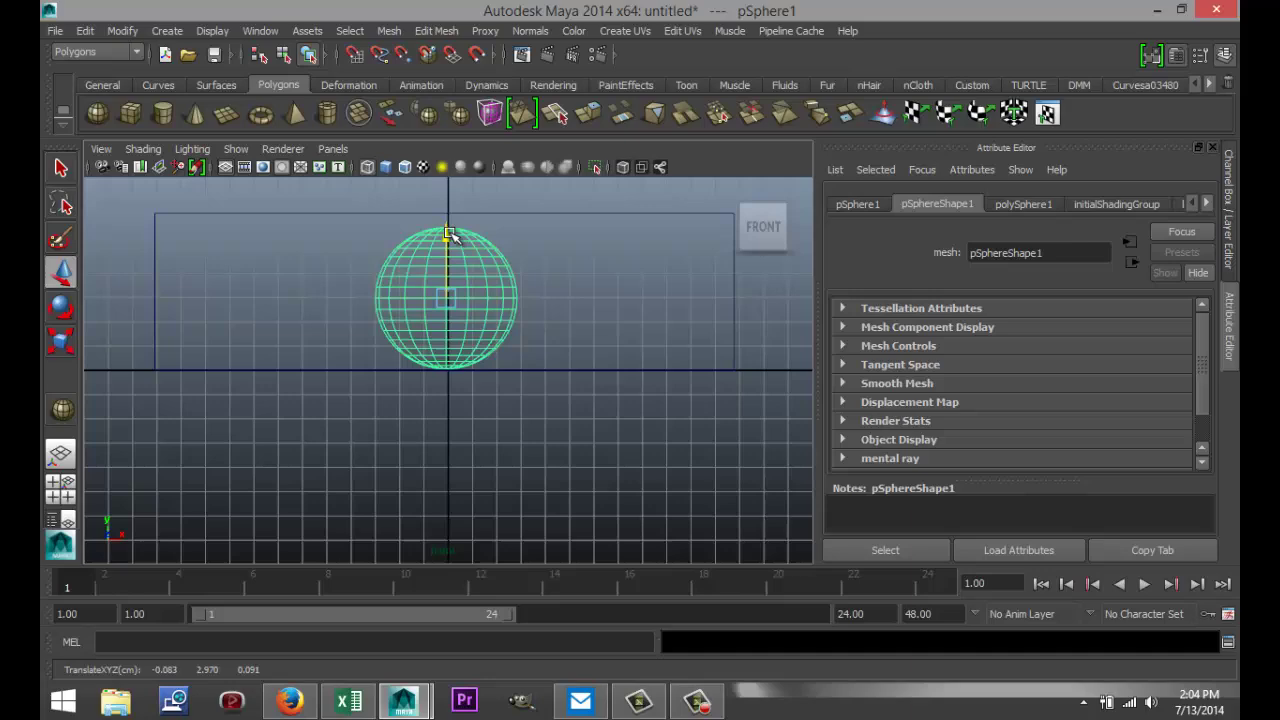
Return to the perspective view and set the sphere's axis and height subdivisions to 60, then deselect it
{"action": "left_click", "coordinate": [66, 505]}
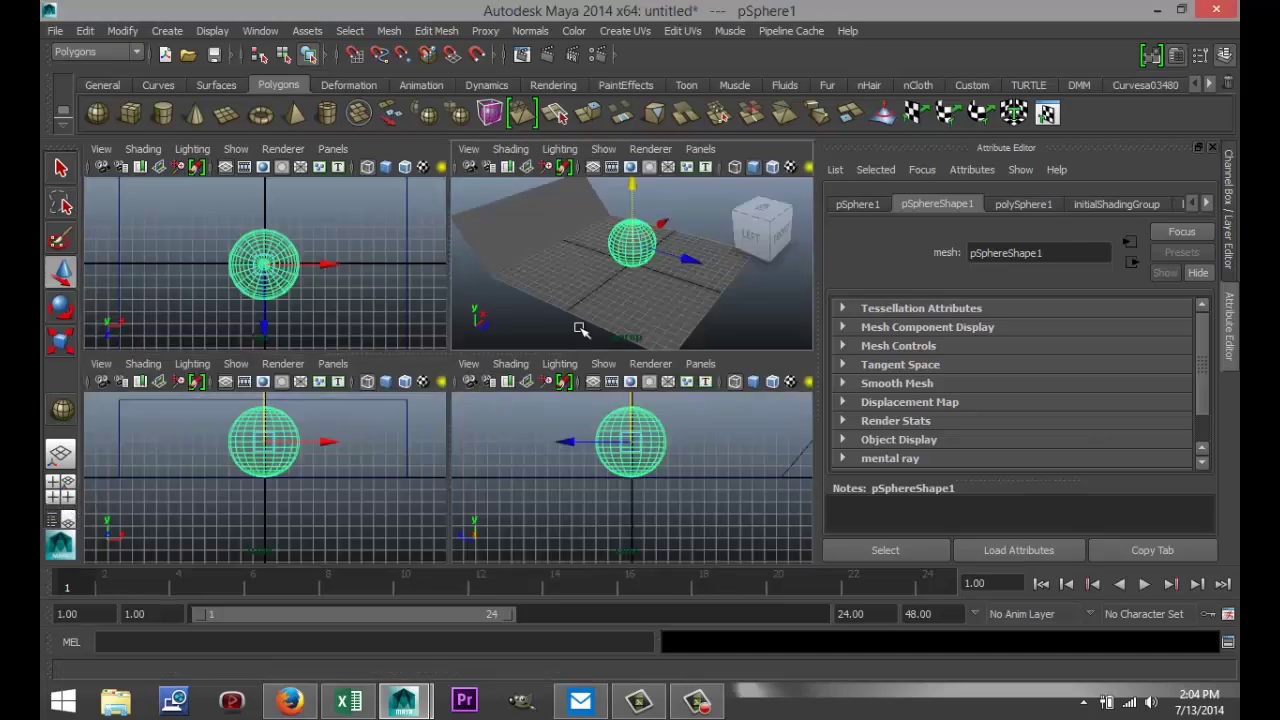
{"action": "key", "text": "space"}
{"action": "right_click_drag", "start_coordinate": [580, 368], "coordinate": [608, 380], "text": "alt"}
{"action": "left_click_drag", "start_coordinate": [608, 380], "coordinate": [576, 391], "text": "alt"}
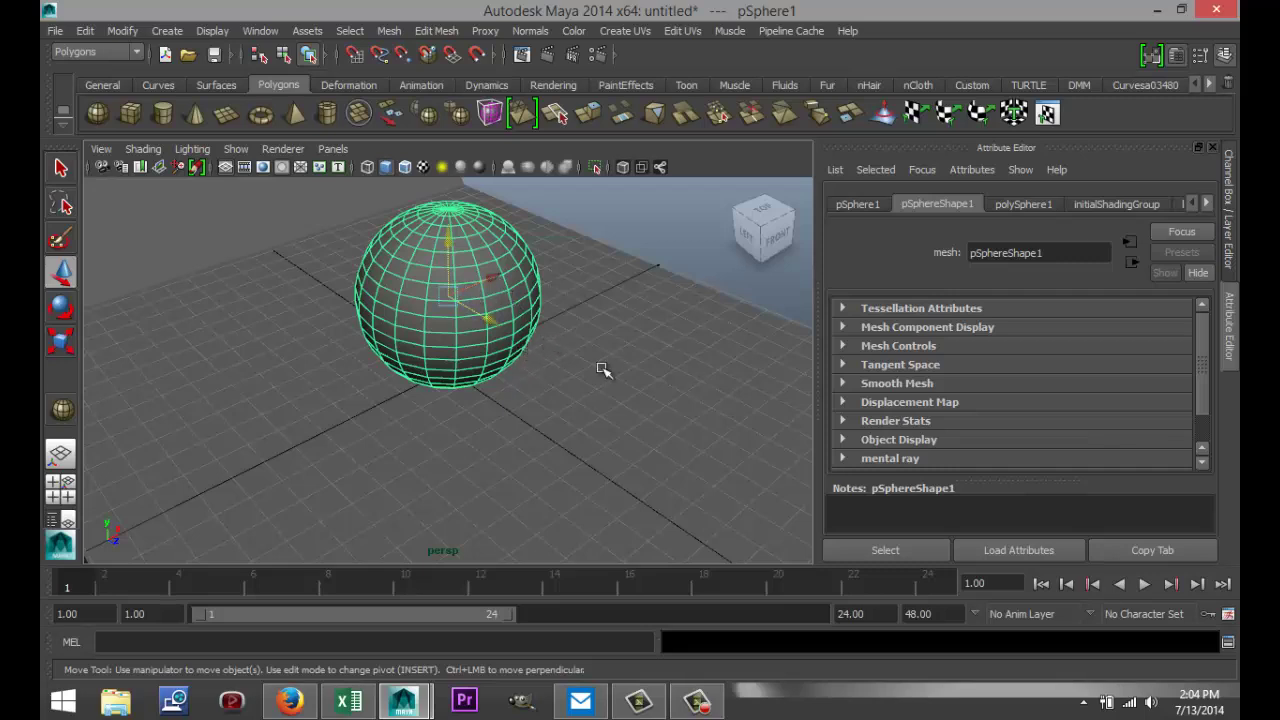
{"action": "left_click", "coordinate": [1030, 203]}
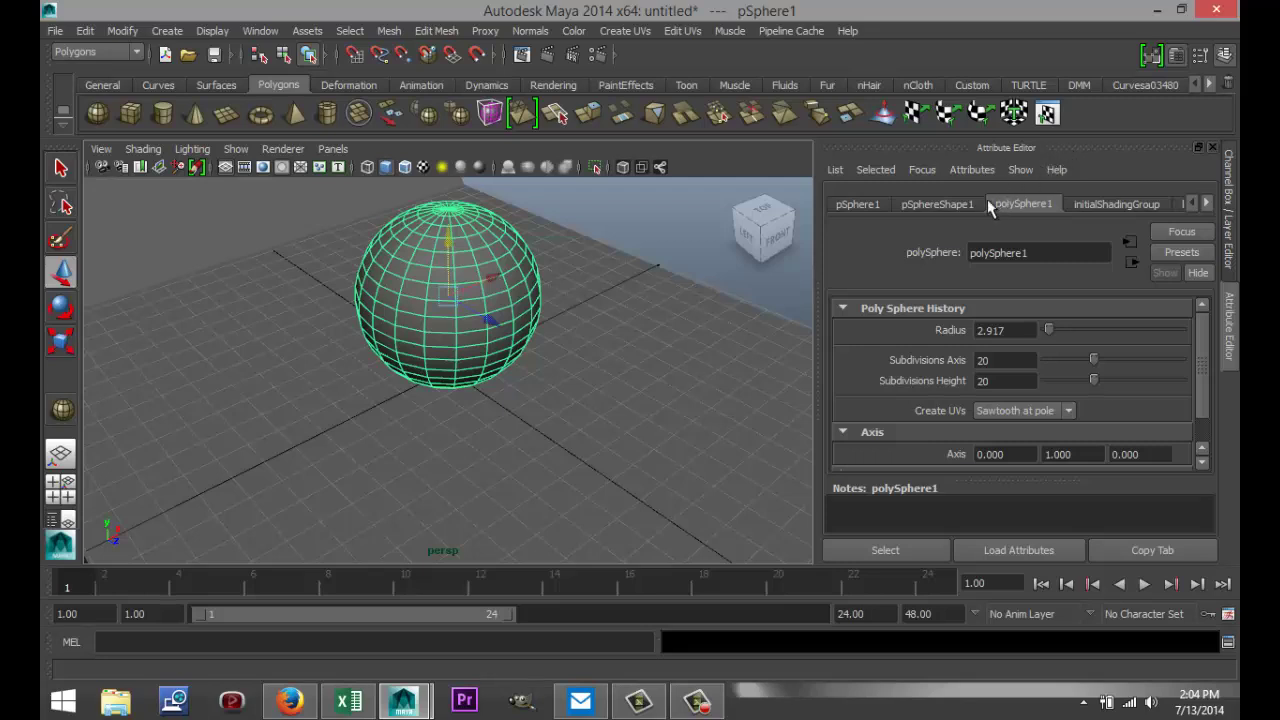
{"action": "left_click", "coordinate": [1016, 364]}
{"action": "left_click", "coordinate": [1020, 381]}
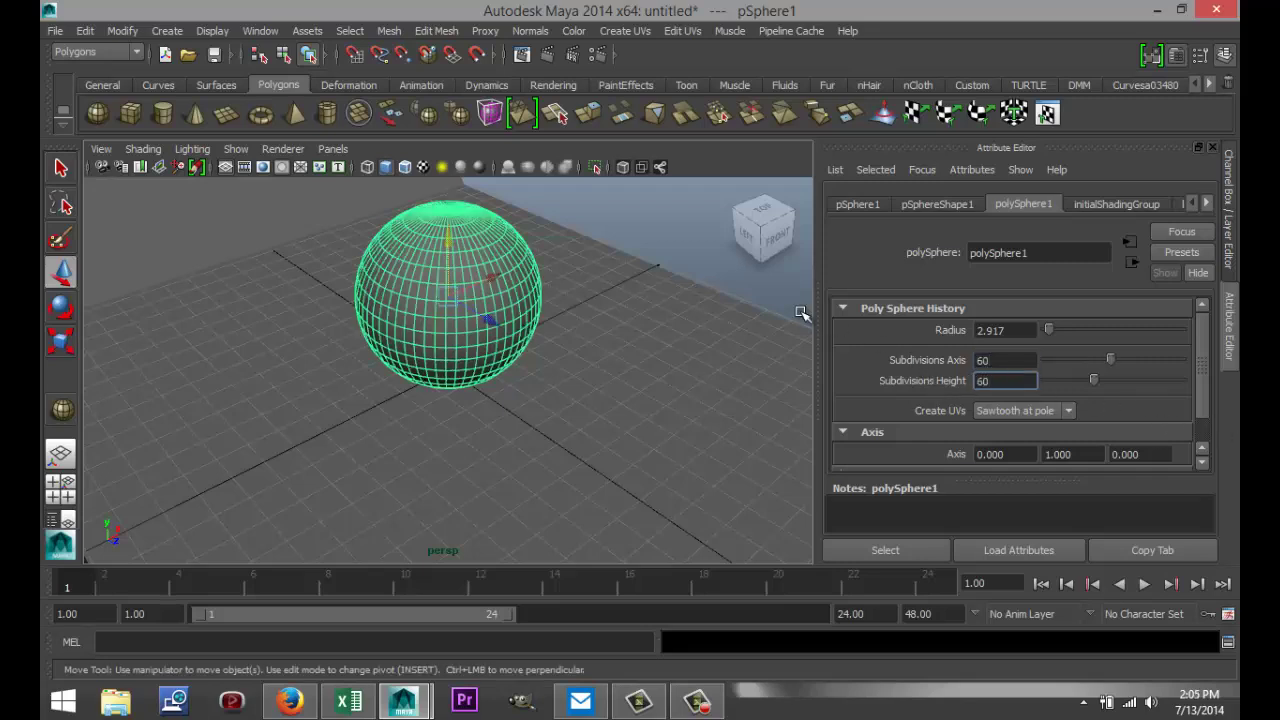
{"action": "left_click", "coordinate": [676, 242]}
Assign a new Phong E material to the plane
{"action": "scroll", "coordinate": [678, 374], "scroll_direction": "down", "scroll_amount": 6}
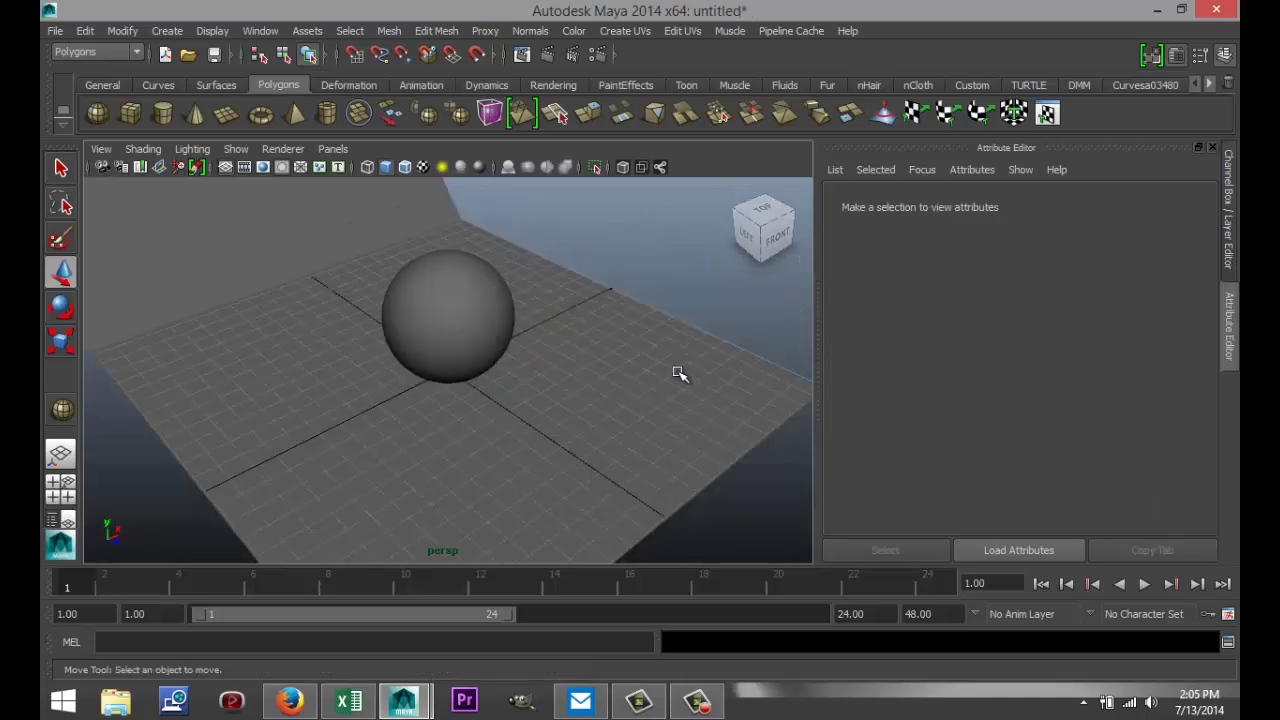
{"action": "scroll", "coordinate": [680, 376], "scroll_direction": "up", "scroll_amount": 4}
{"action": "left_click", "coordinate": [621, 420]}
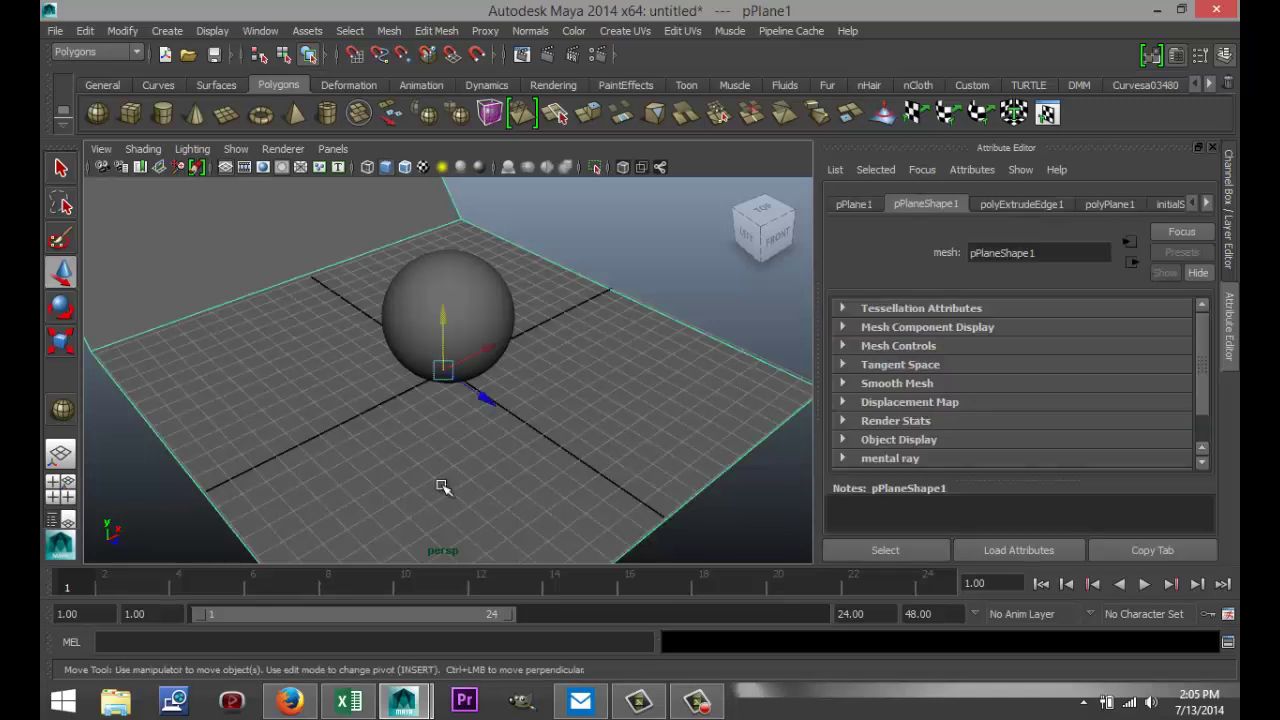
{"action": "right_click_drag", "start_coordinate": [297, 428], "coordinate": [357, 636]}
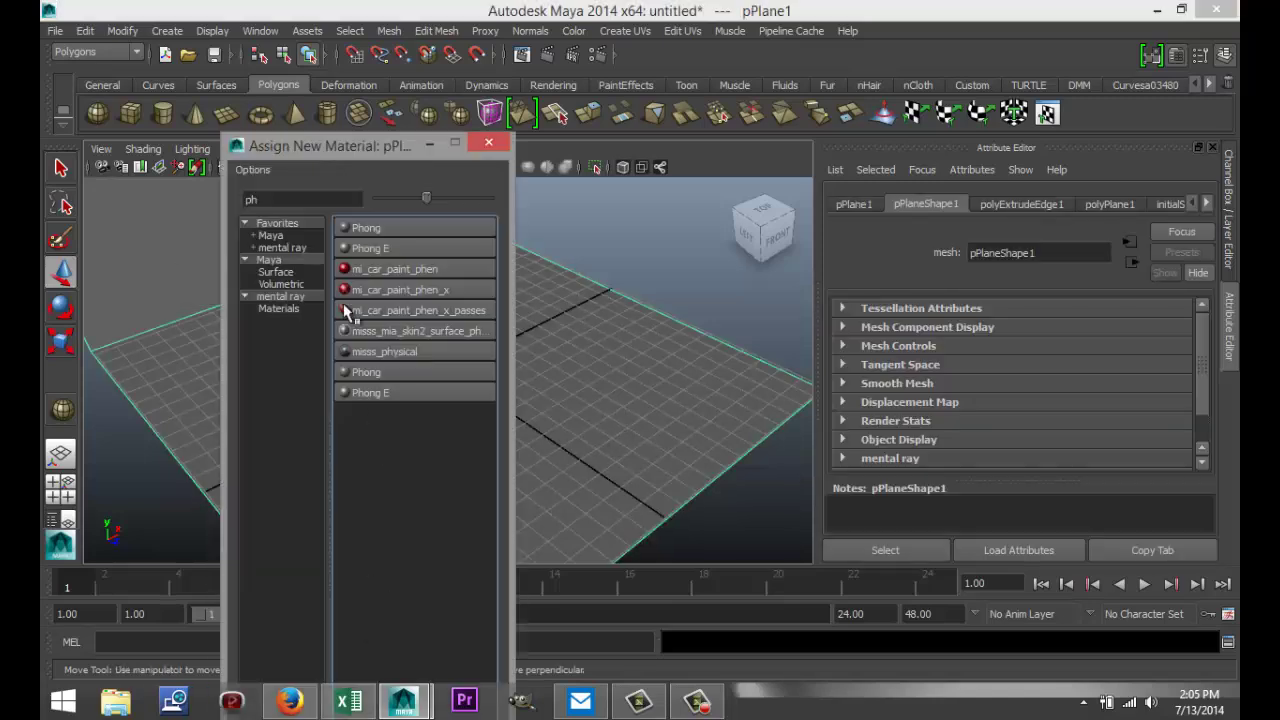
{"action": "left_click", "coordinate": [401, 248]}
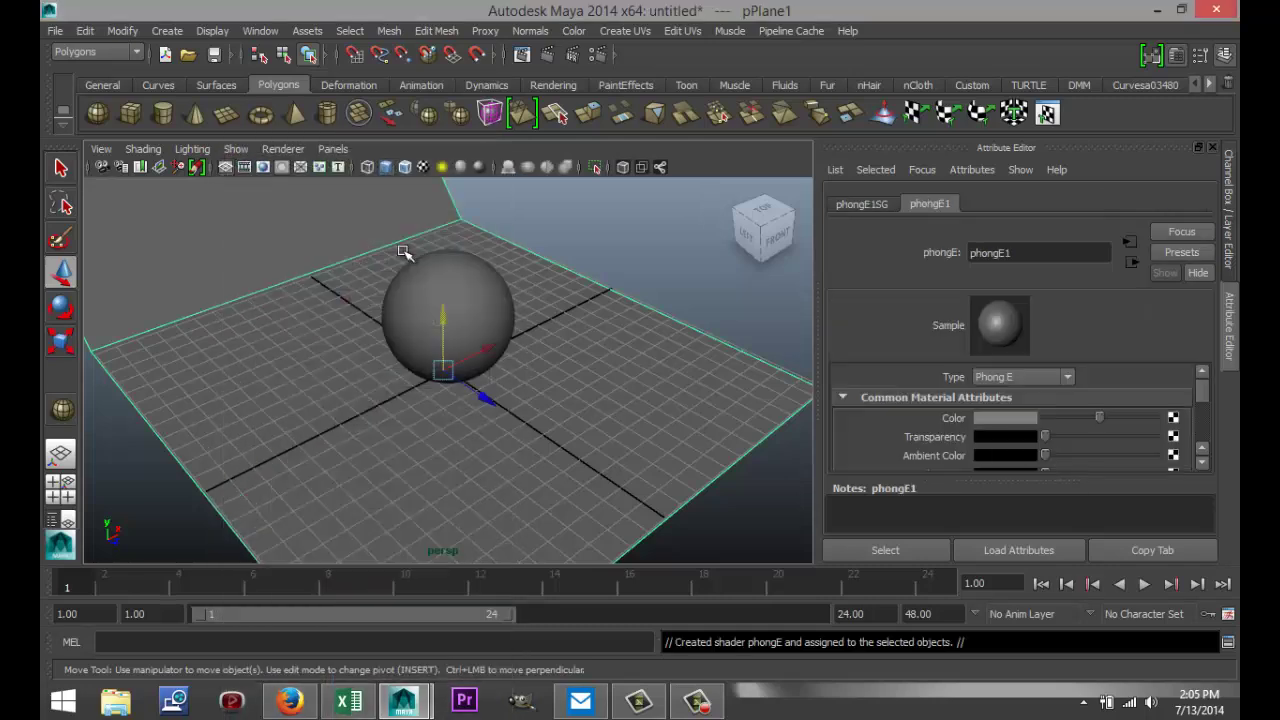
Set the color of the plane's Phong E material to black
{"action": "left_click", "coordinate": [1000, 417]}
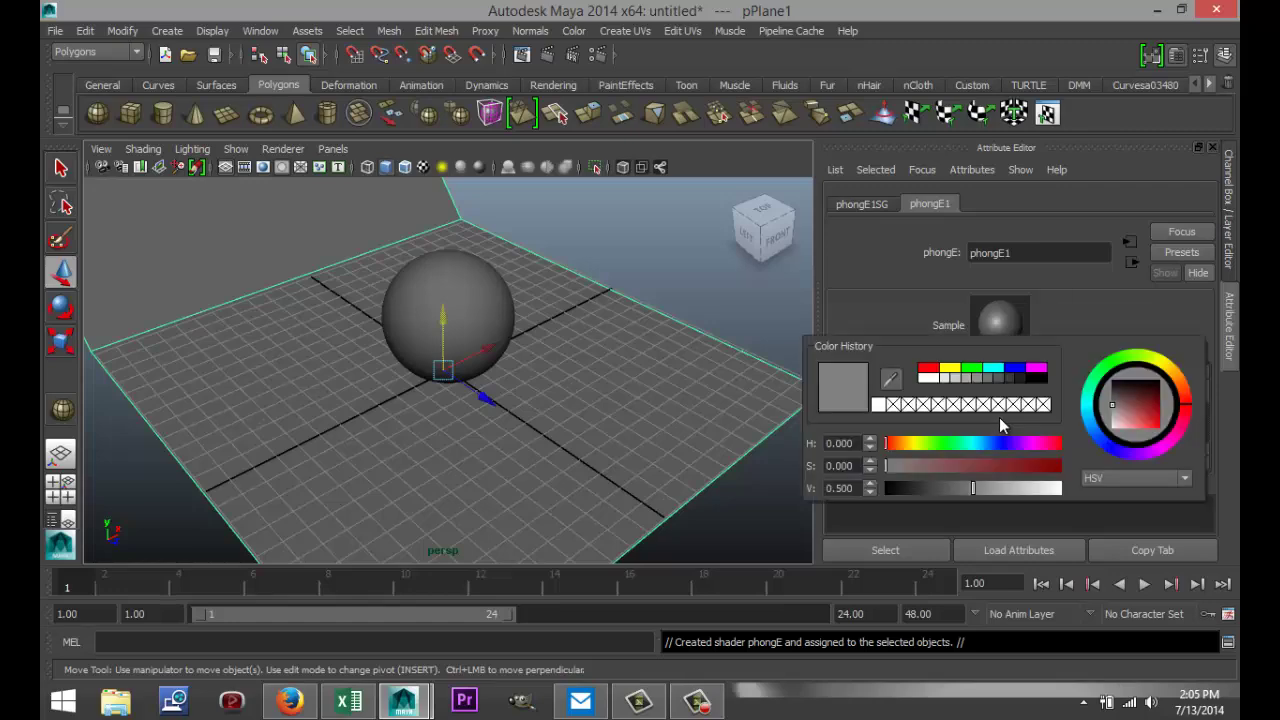
{"action": "left_click", "coordinate": [1042, 380]}
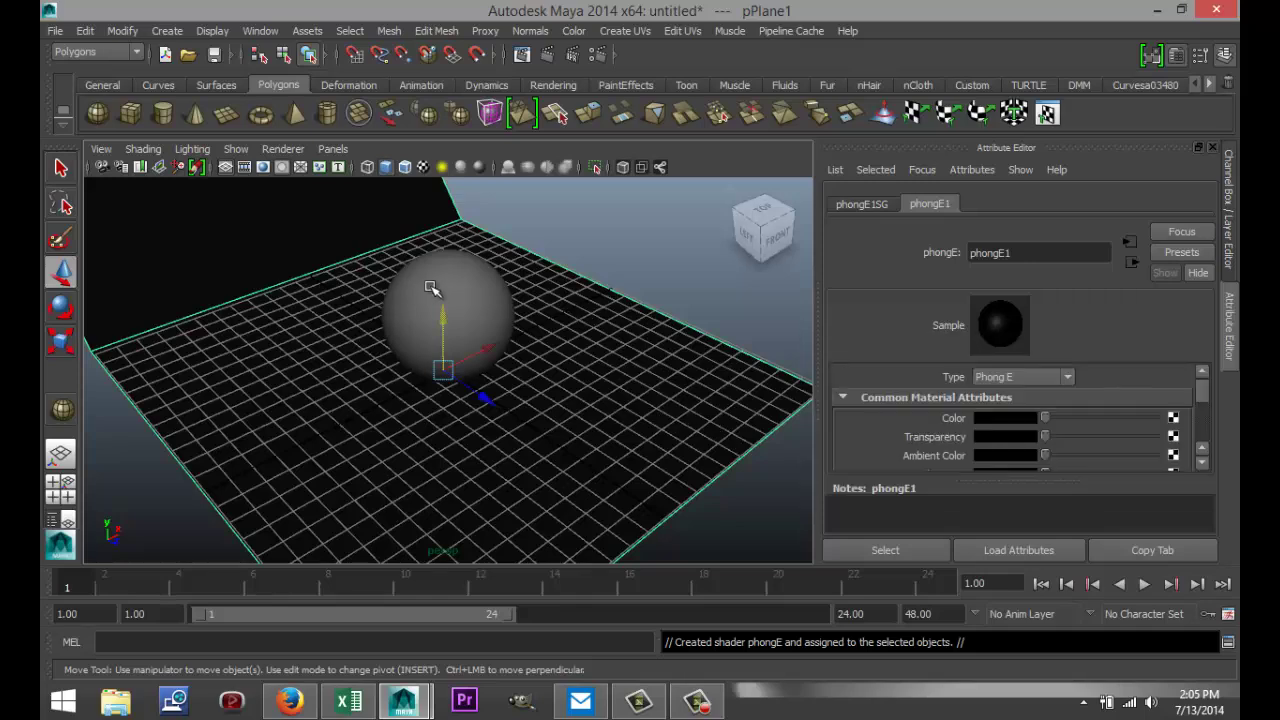
Assign a new mental ray mia_material_x material to the sphere
{"action": "left_click", "coordinate": [466, 285]}
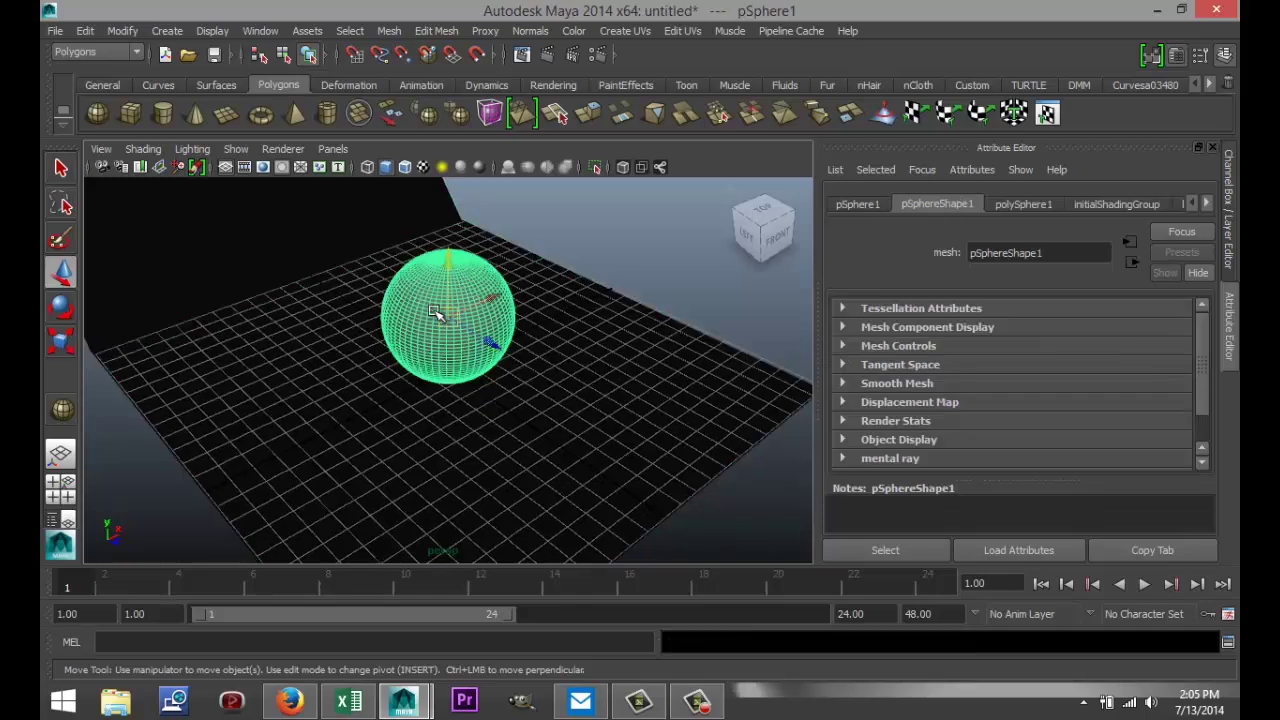
{"action": "right_click", "coordinate": [425, 296]}
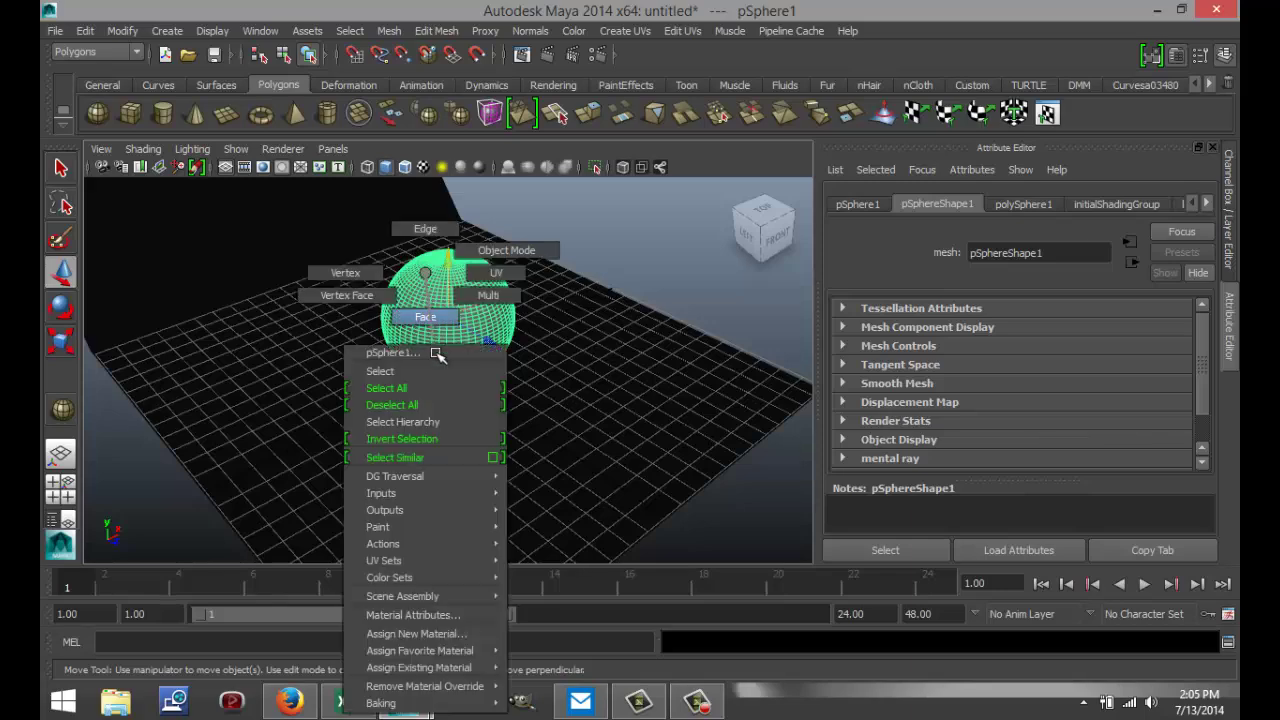
{"action": "left_click", "coordinate": [460, 633]}
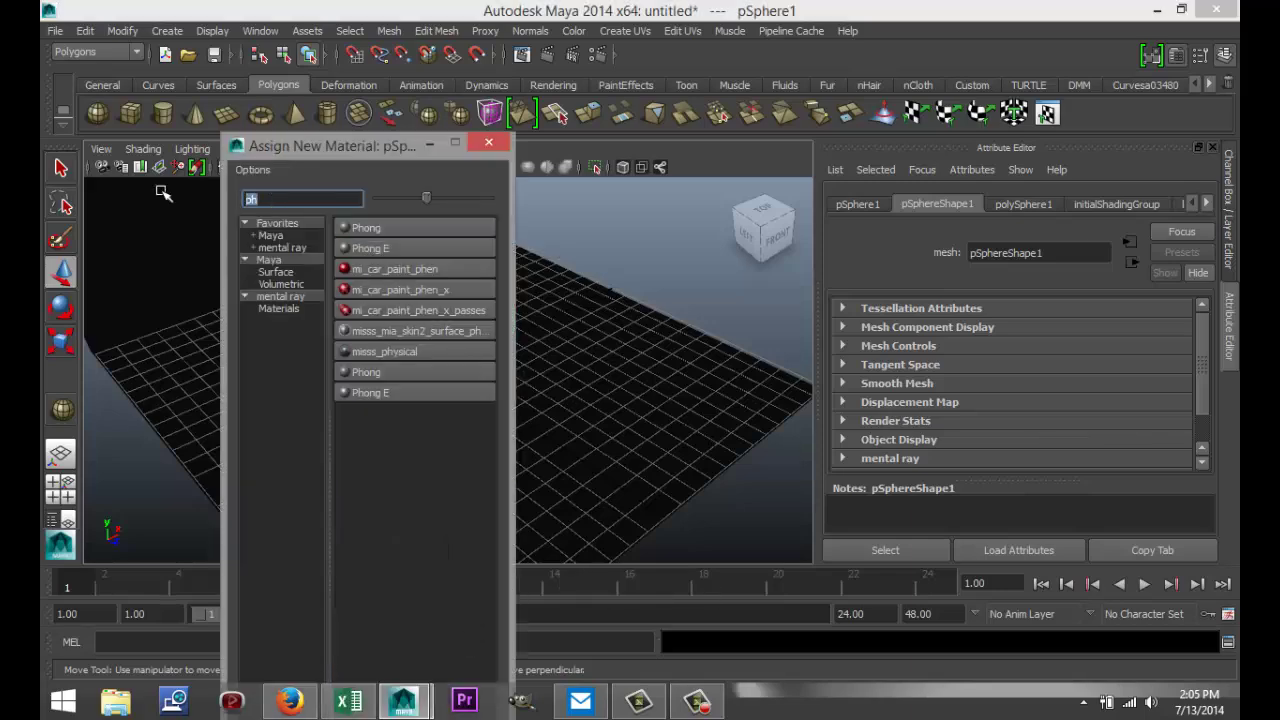
{"action": "type", "text": "mia"}
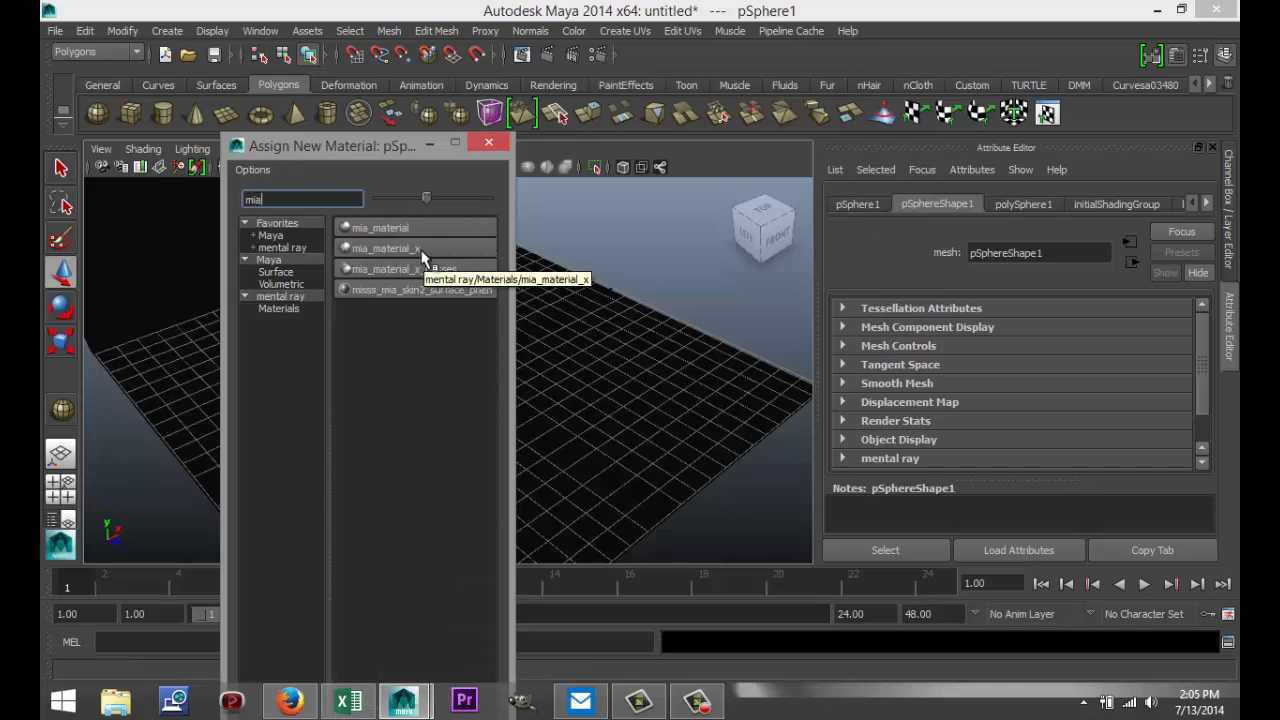
{"action": "left_click", "coordinate": [422, 257]}
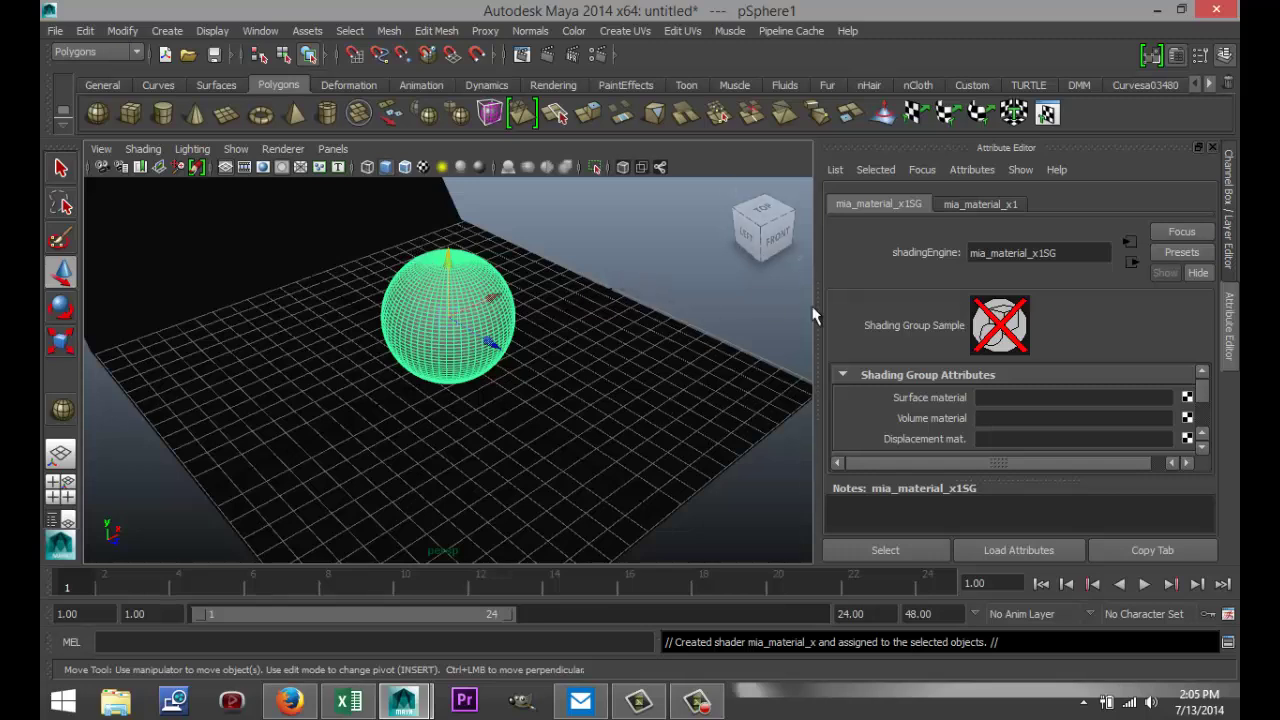
Replace the sphere material's settings with the Chrome preset
{"action": "left_click", "coordinate": [990, 206]}
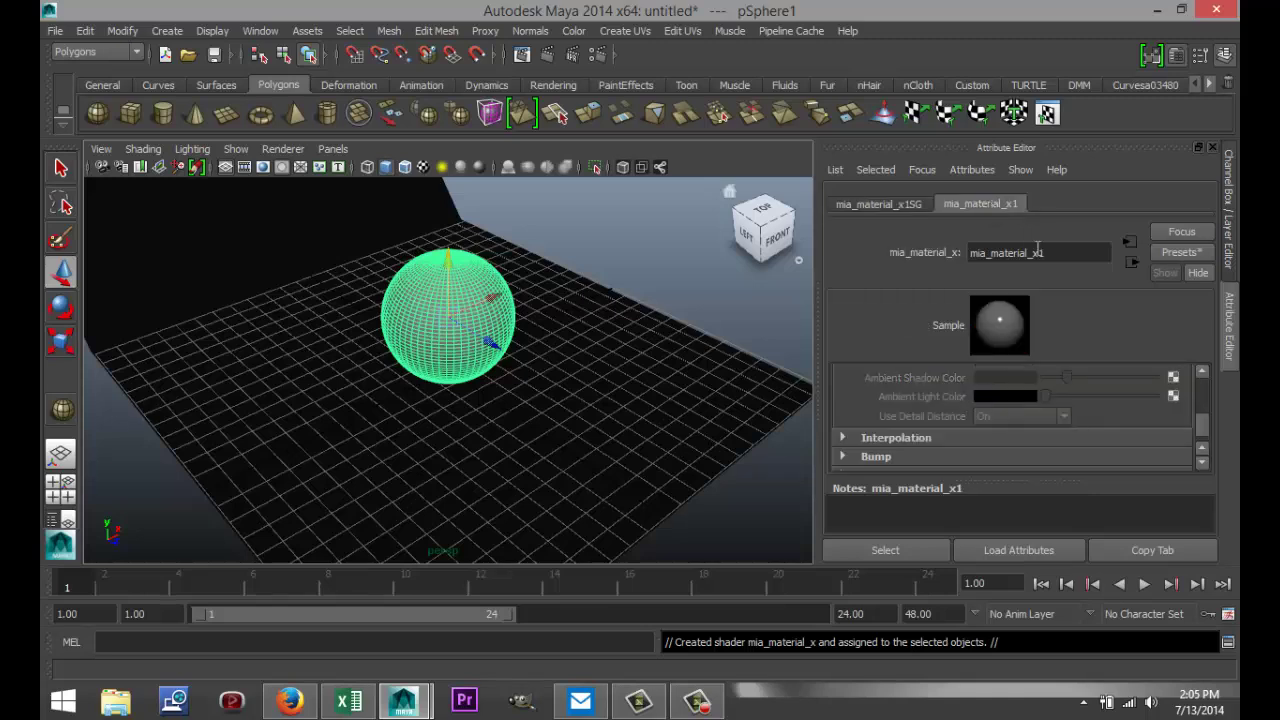
{"action": "left_click", "coordinate": [1184, 252]}
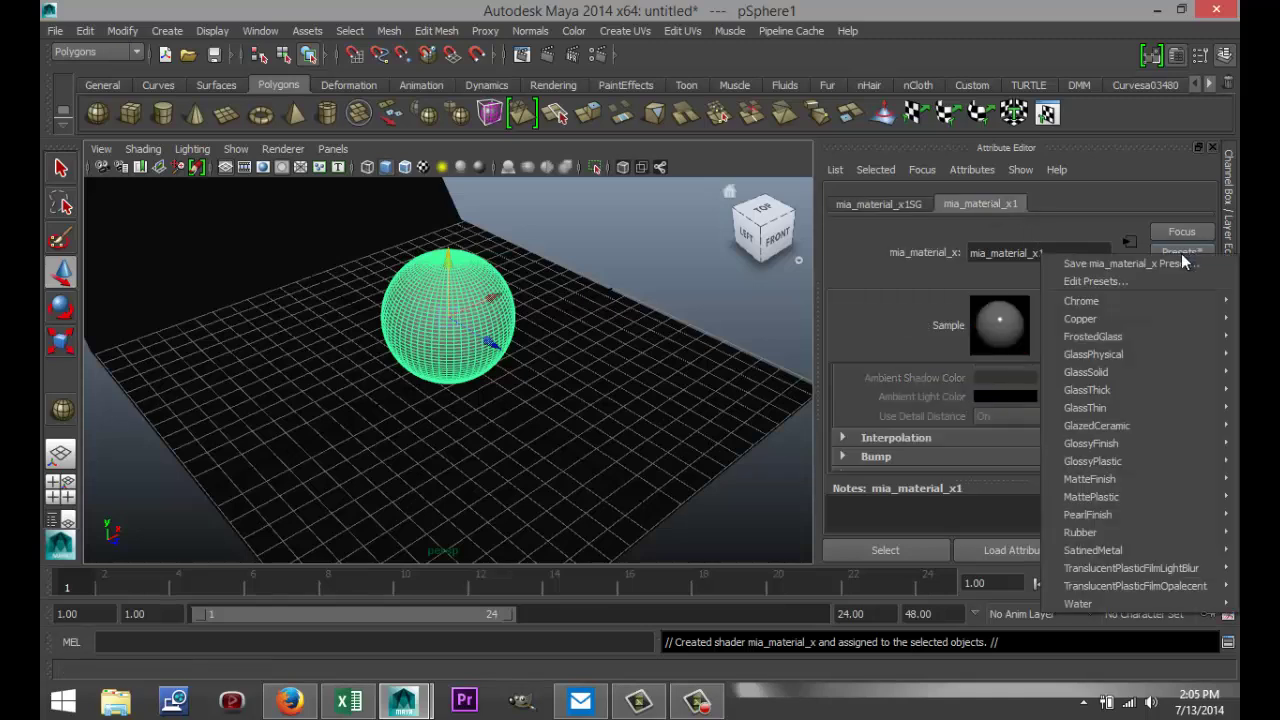
{"action": "mouse_move", "coordinate": [1112, 304]}
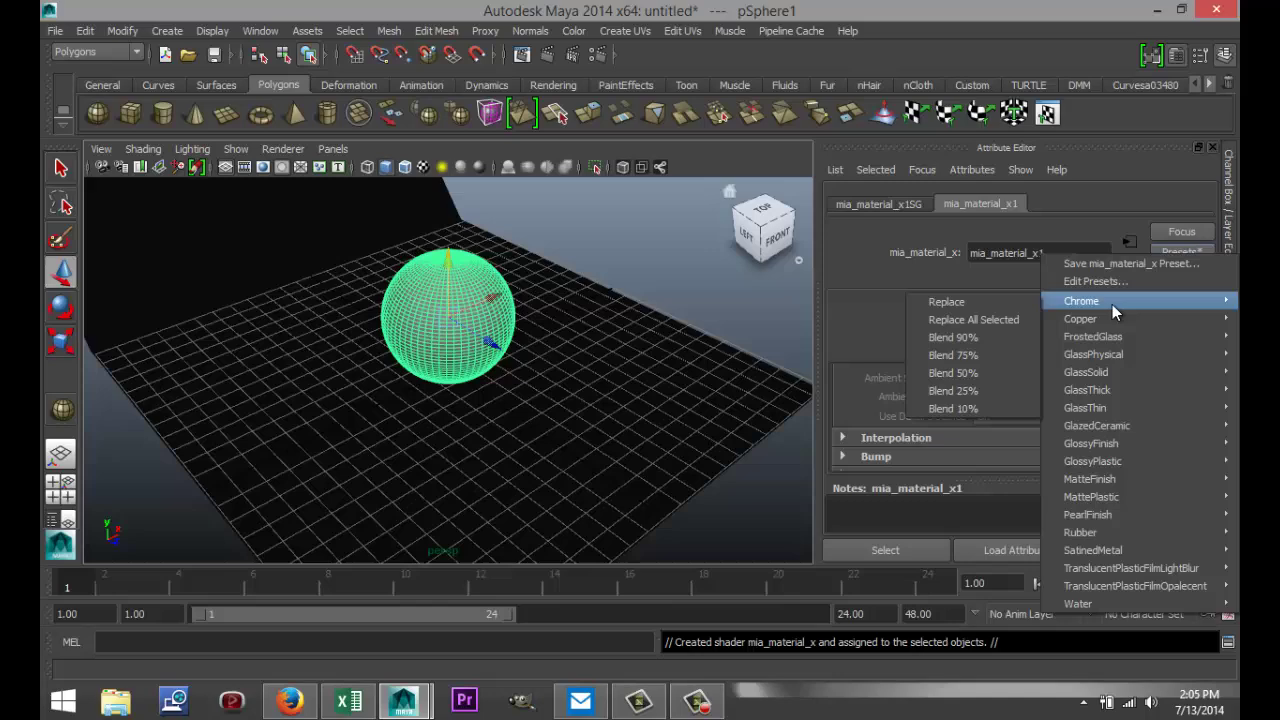
{"action": "left_click", "coordinate": [973, 302]}
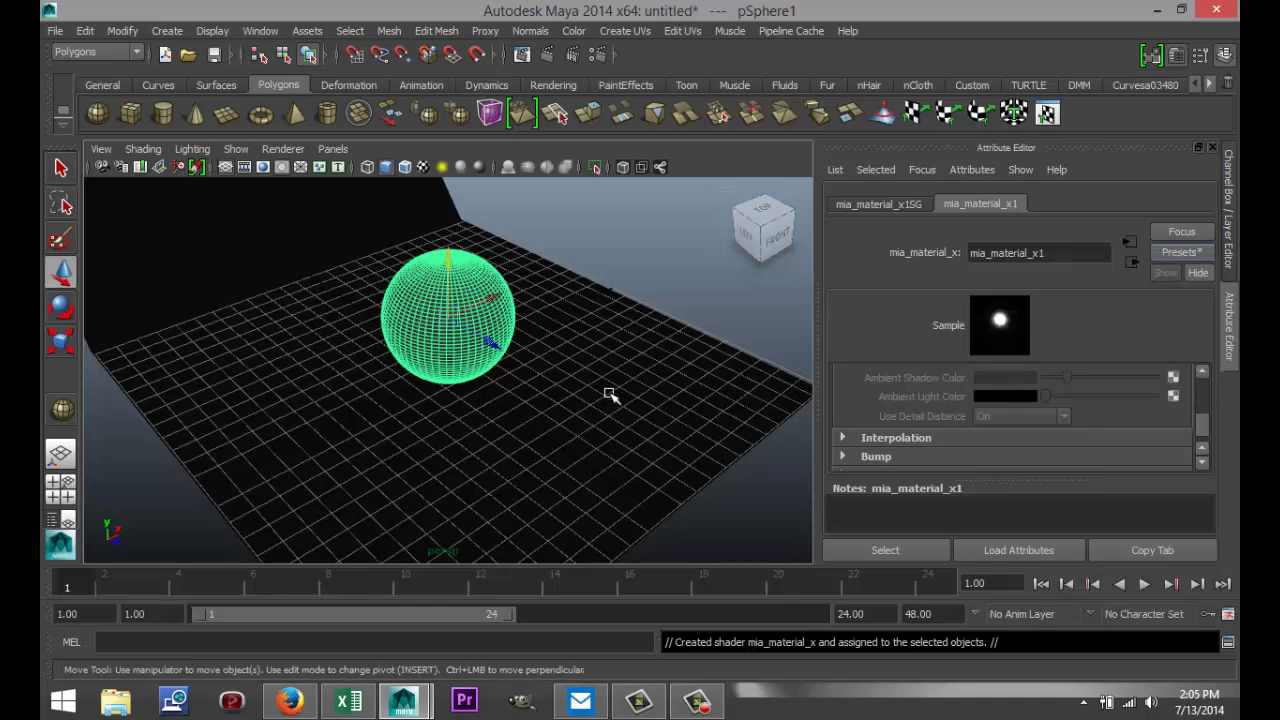
{"action": "scroll", "coordinate": [610, 395], "scroll_direction": "up", "scroll_amount": 2}
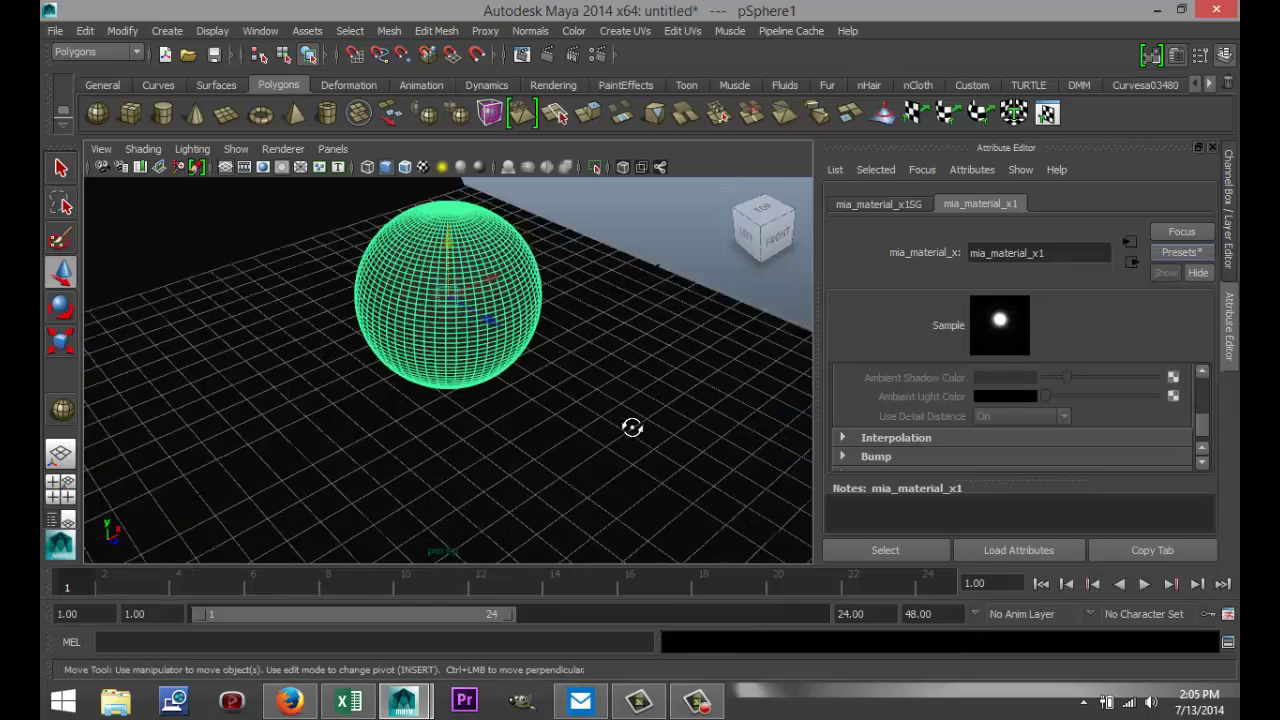
{"action": "left_click_drag", "start_coordinate": [634, 426], "coordinate": [637, 409], "text": "alt"}
{"action": "scroll", "coordinate": [636, 406], "scroll_direction": "down", "scroll_amount": 2}
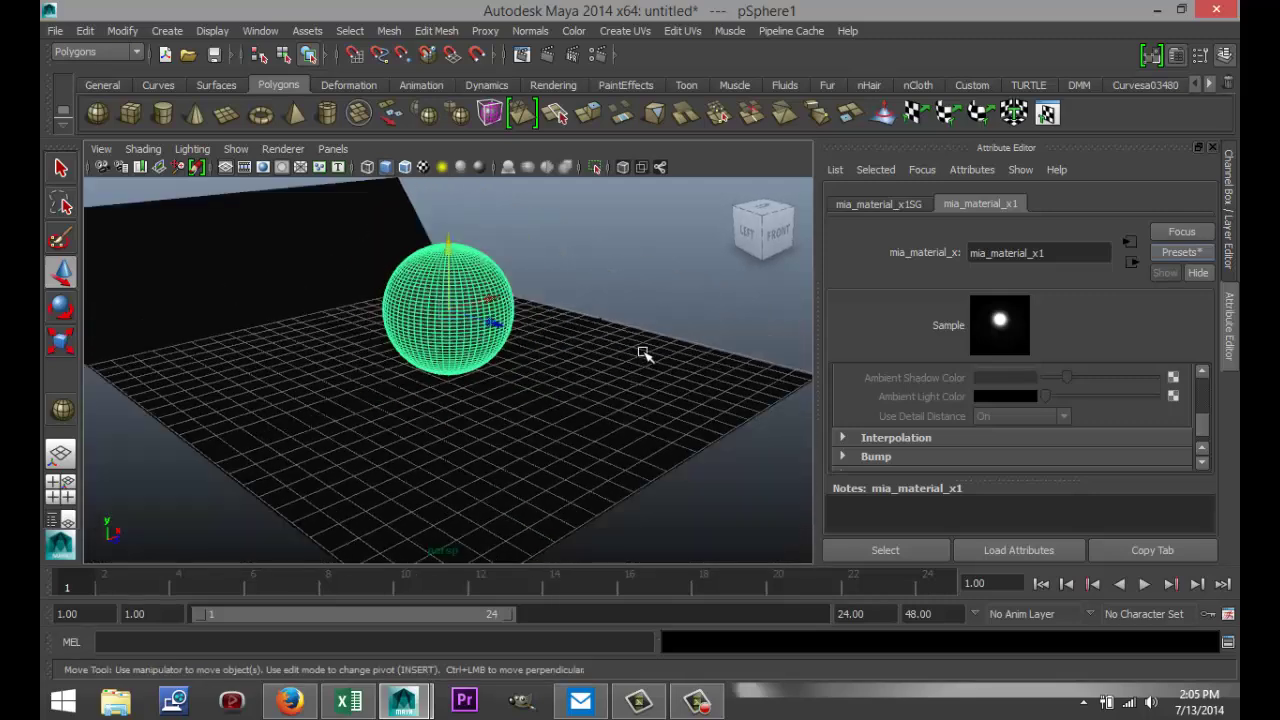
{"action": "left_click_drag", "start_coordinate": [646, 354], "coordinate": [645, 396], "text": "alt"}
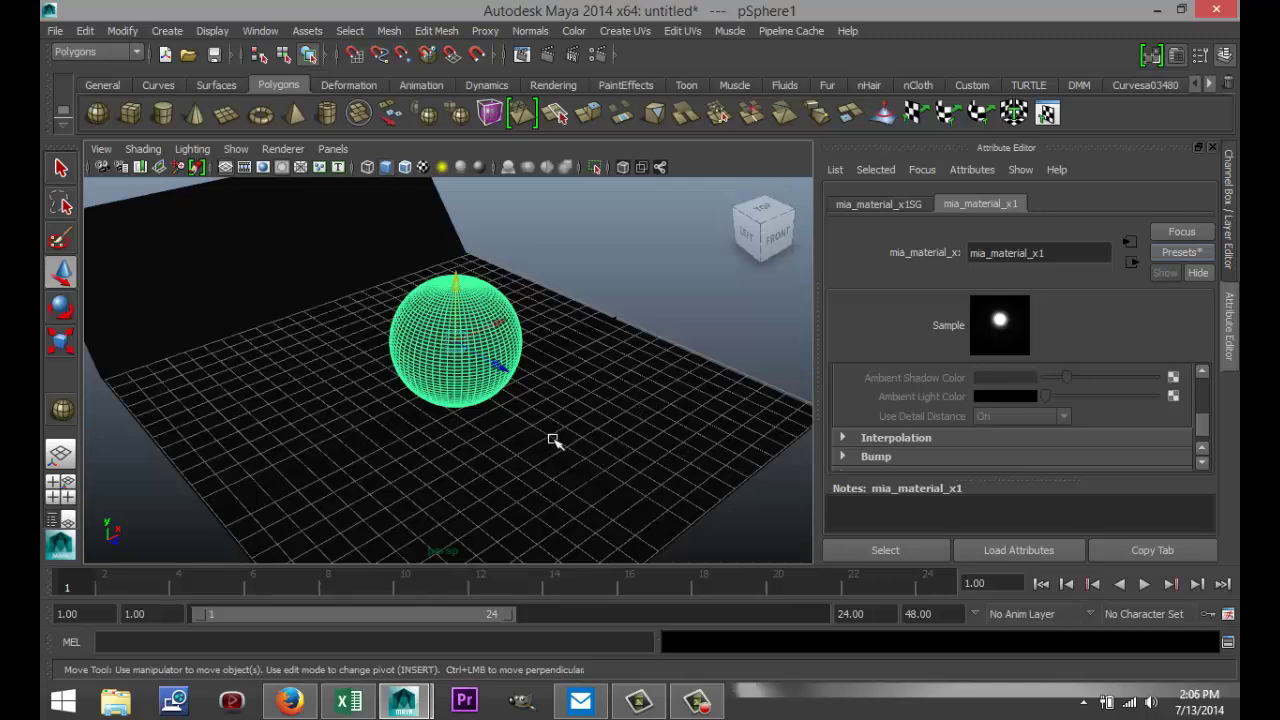
Set the renderer to mental ray in the render settings, then minimize the settings window
{"action": "left_click", "coordinate": [595, 55]}
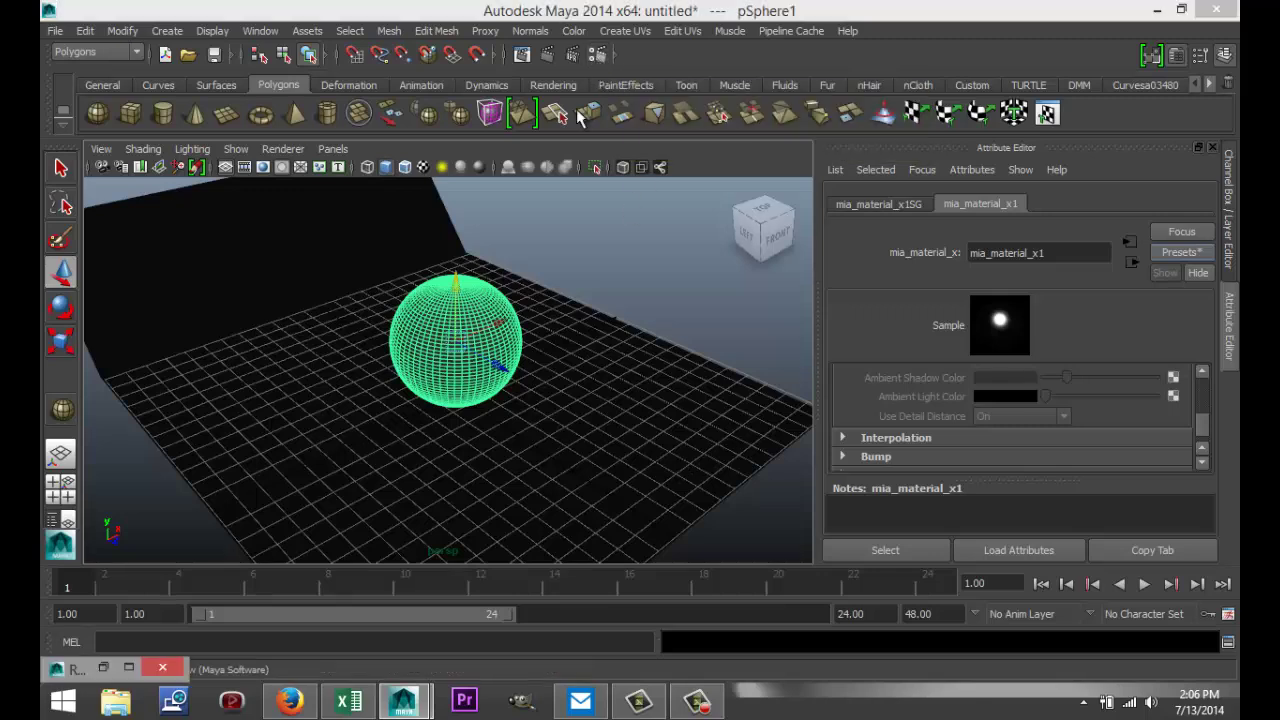
{"action": "left_click", "coordinate": [131, 668]}
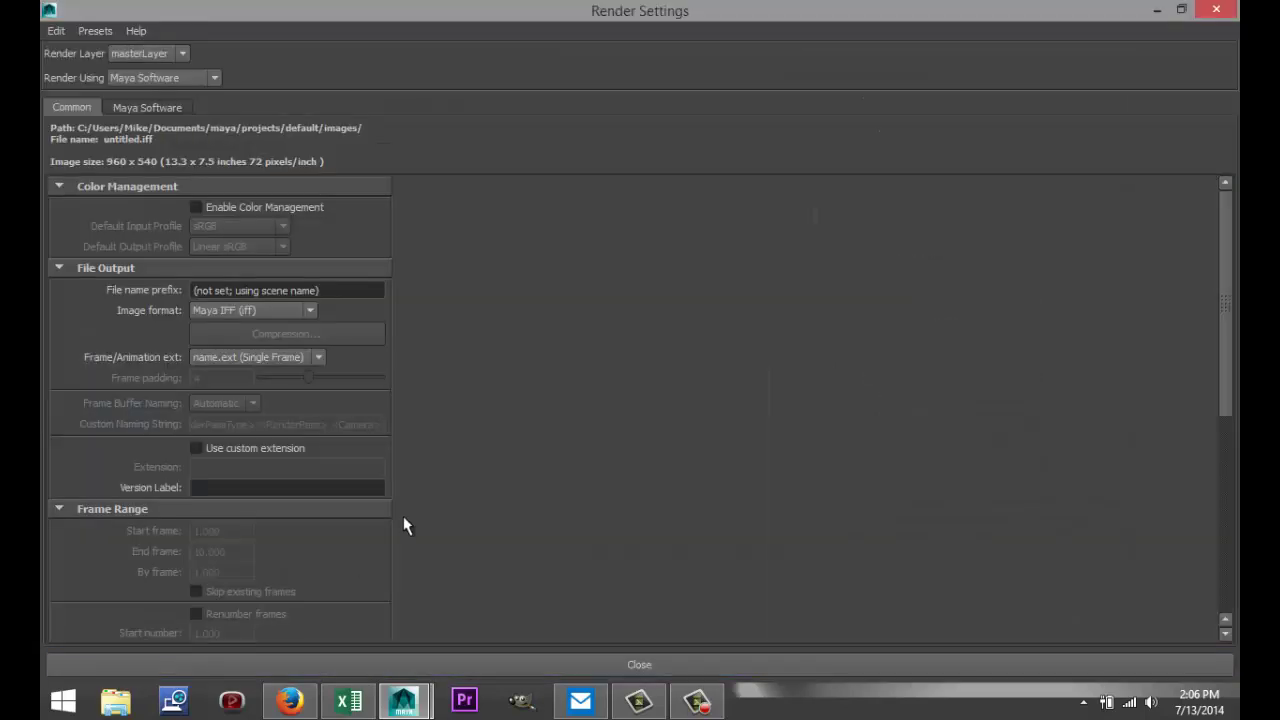
{"action": "left_click", "coordinate": [215, 77]}
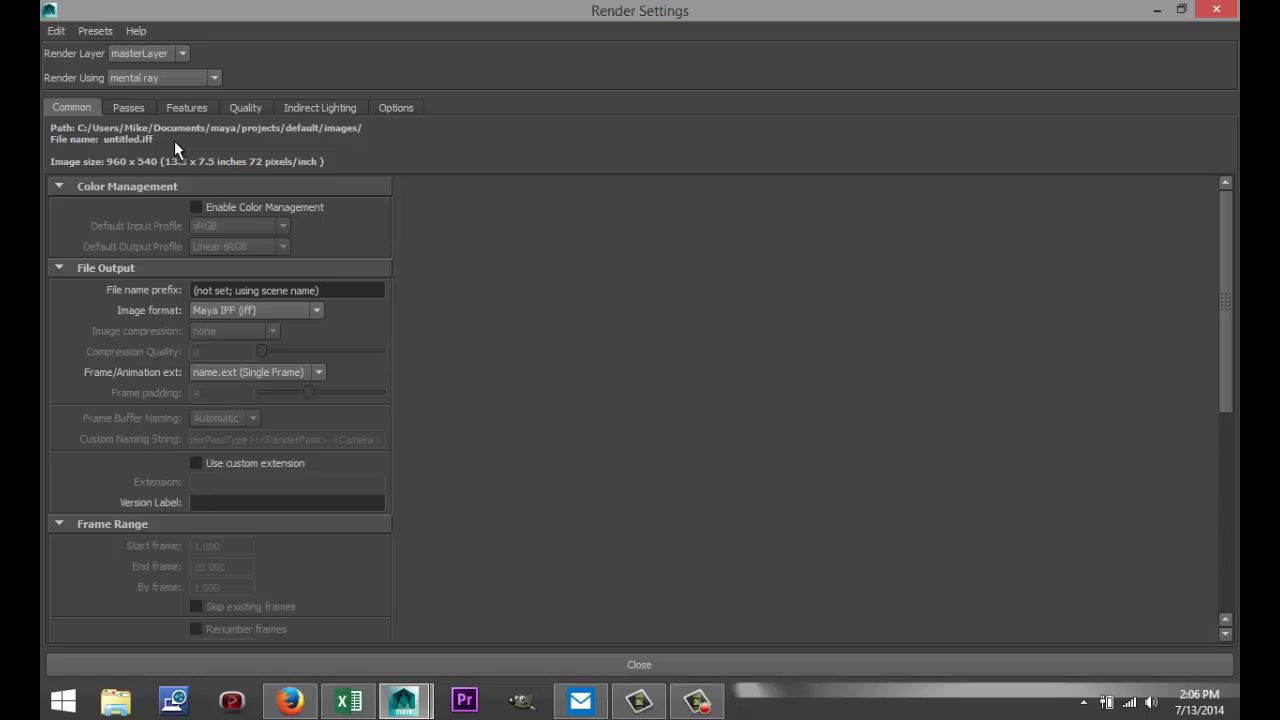
{"action": "left_click", "coordinate": [214, 79]}
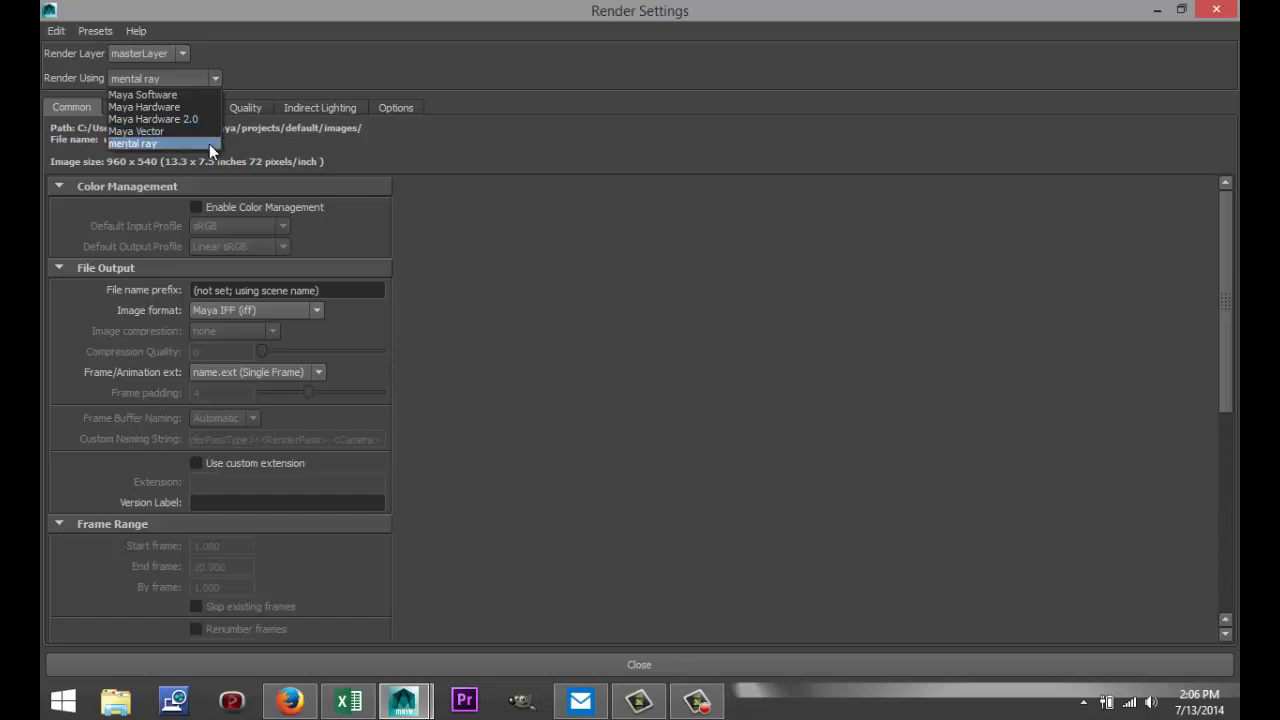
{"action": "left_click", "coordinate": [1157, 18]}
{"action": "left_click", "coordinate": [1157, 18]}
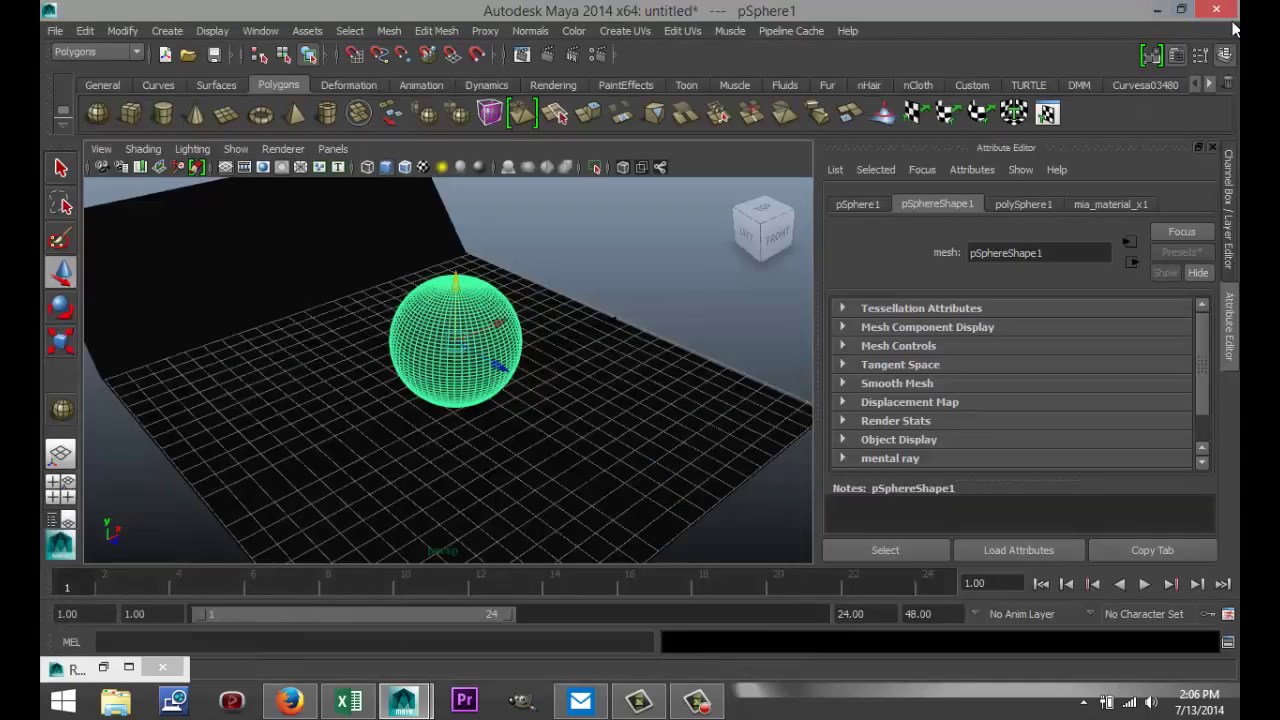
Check the load and auto-load status of the mental ray plug-in Mayatomr.mll in the Plug-in Manager, then close the manager
{"action": "left_click", "coordinate": [260, 31]}
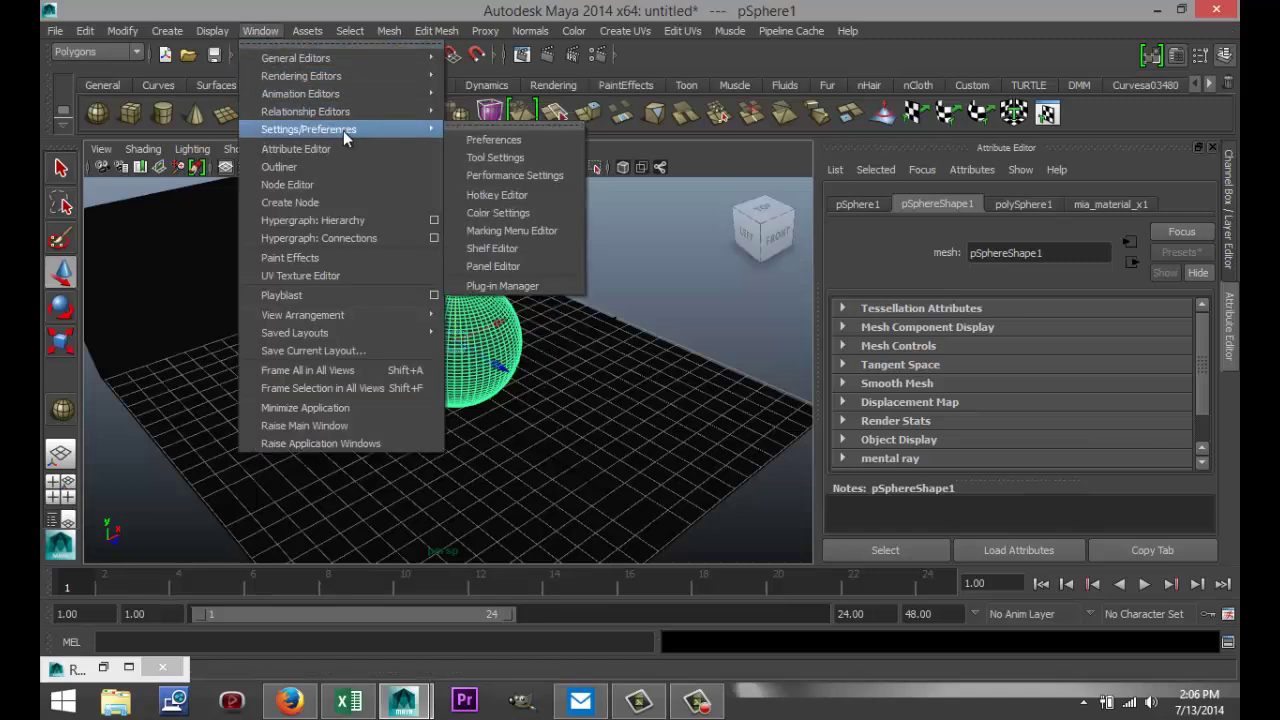
{"action": "mouse_move", "coordinate": [409, 129]}
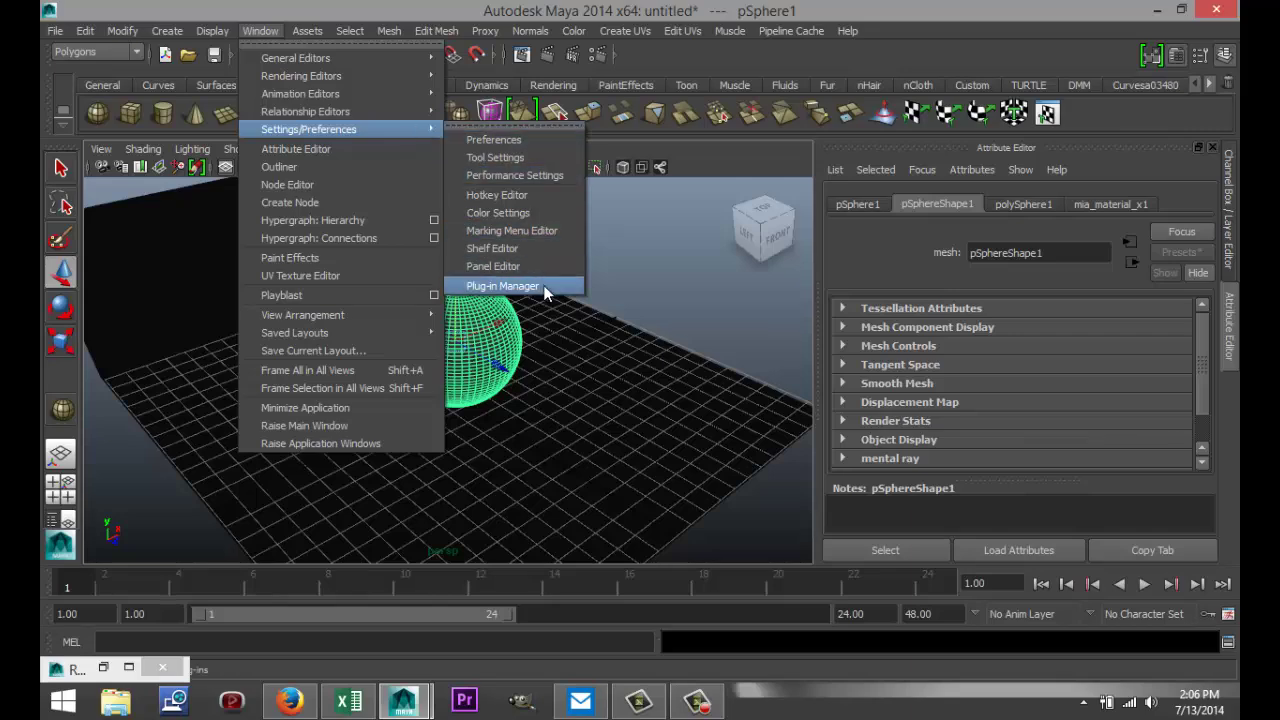
{"action": "left_click", "coordinate": [502, 286]}
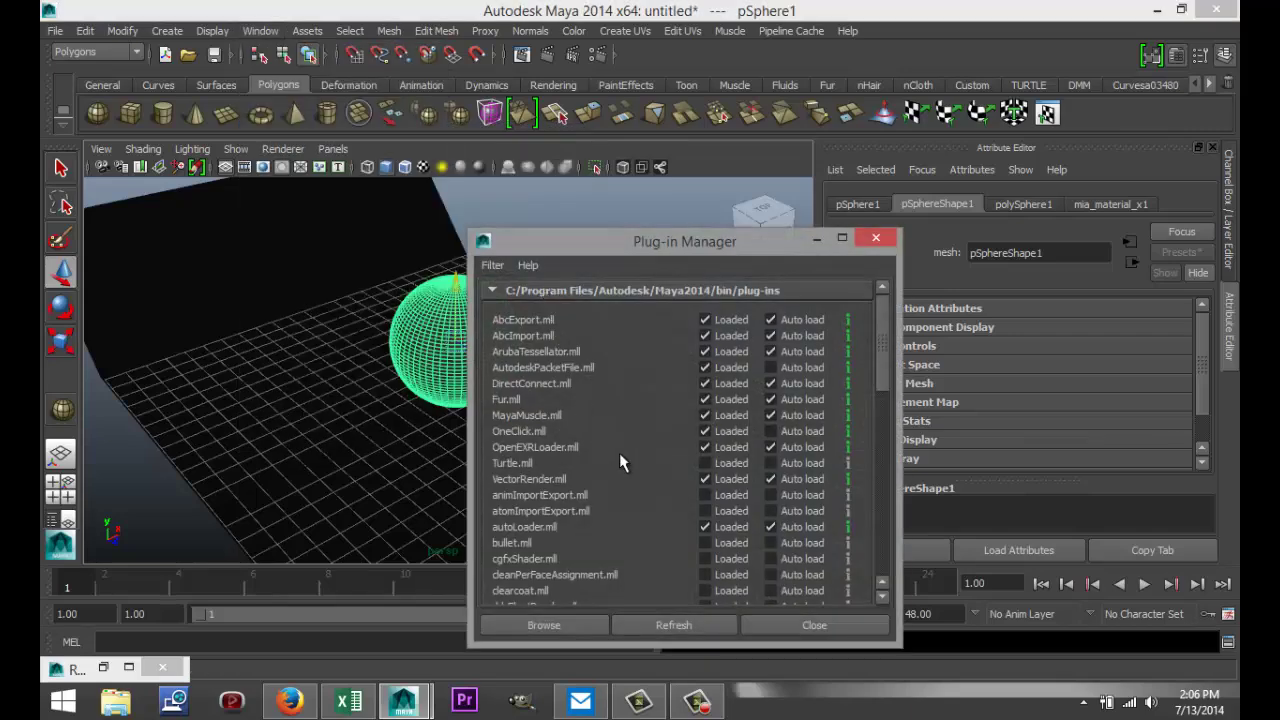
{"action": "scroll", "coordinate": [620, 460], "scroll_direction": "down", "scroll_amount": 5}
{"action": "scroll", "coordinate": [620, 462], "scroll_direction": "down", "scroll_amount": 10}
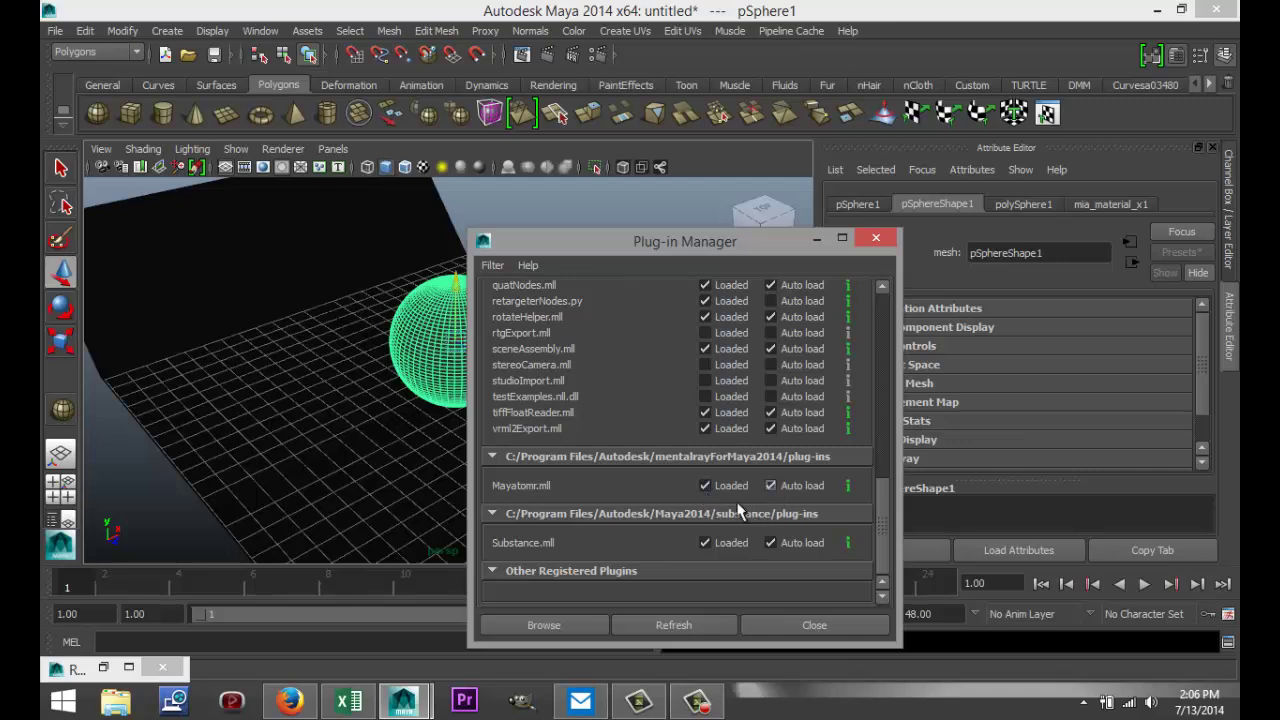
{"action": "left_click", "coordinate": [705, 485]}
{"action": "left_click", "coordinate": [875, 239]}
In the mental ray indirect lighting settings, create image based lighting and enable Final Gathering
{"action": "left_click", "coordinate": [601, 56]}
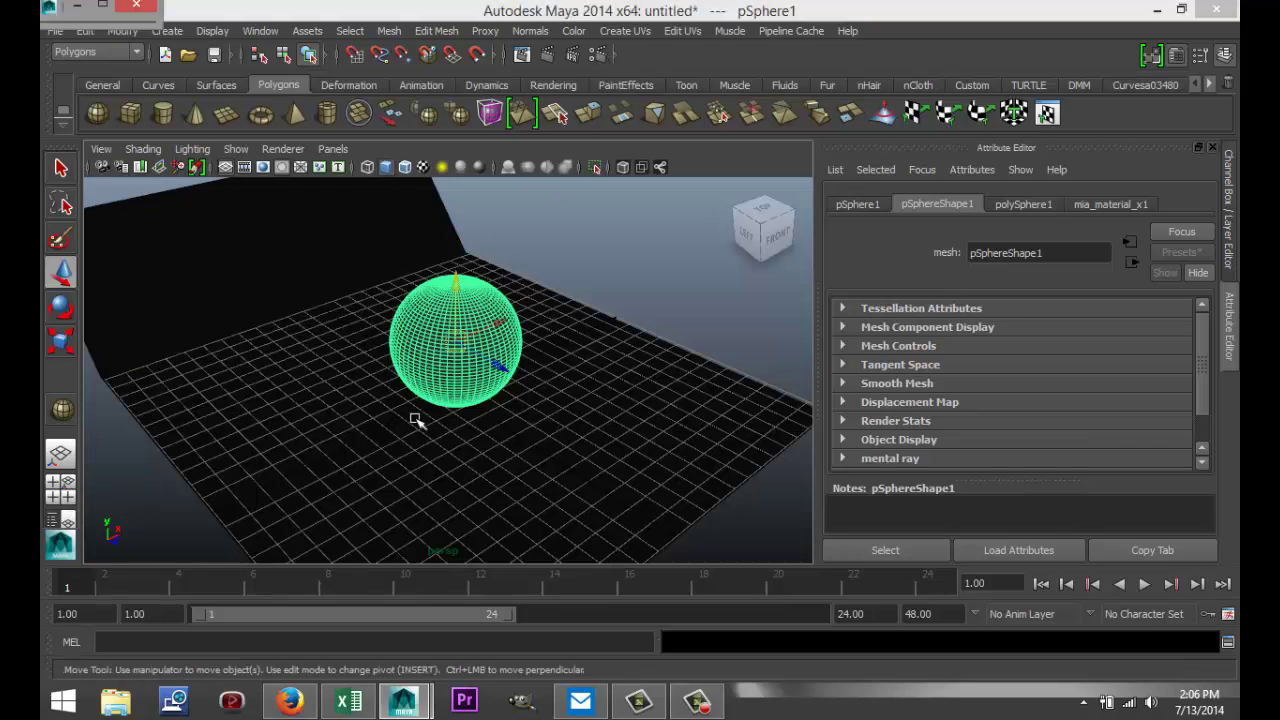
{"action": "left_click", "coordinate": [103, 7]}
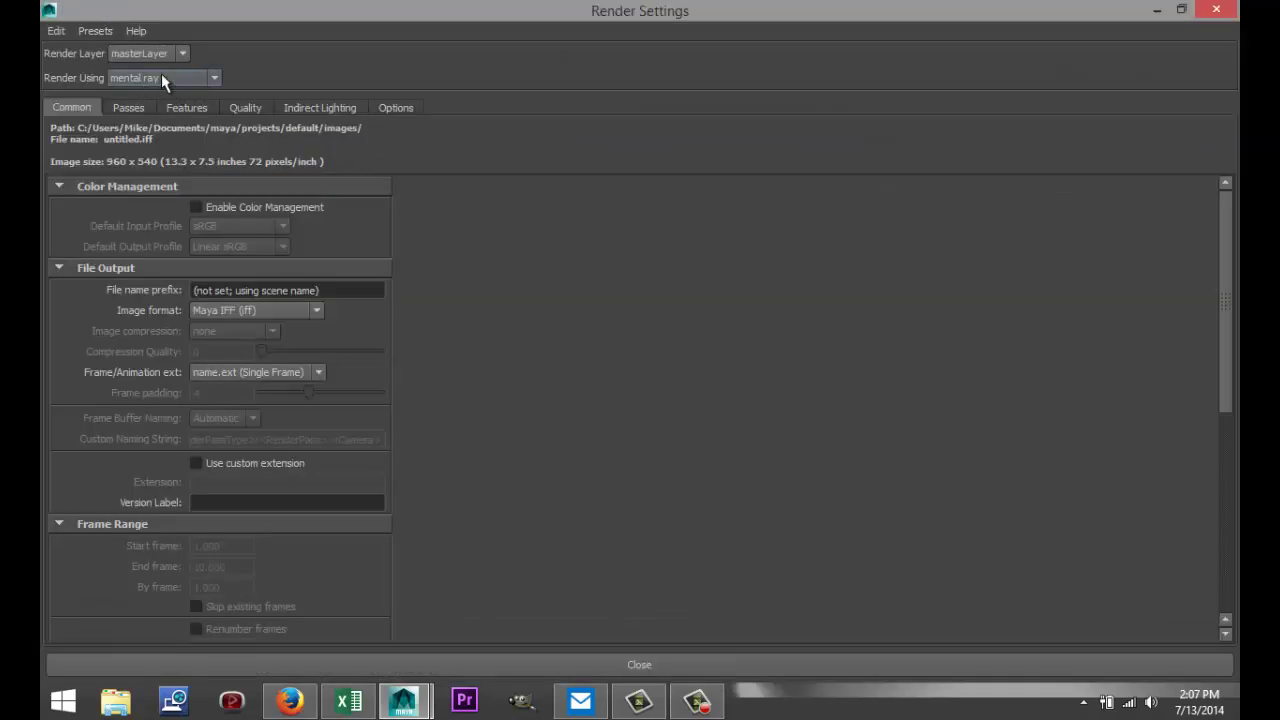
{"action": "left_click", "coordinate": [343, 109]}
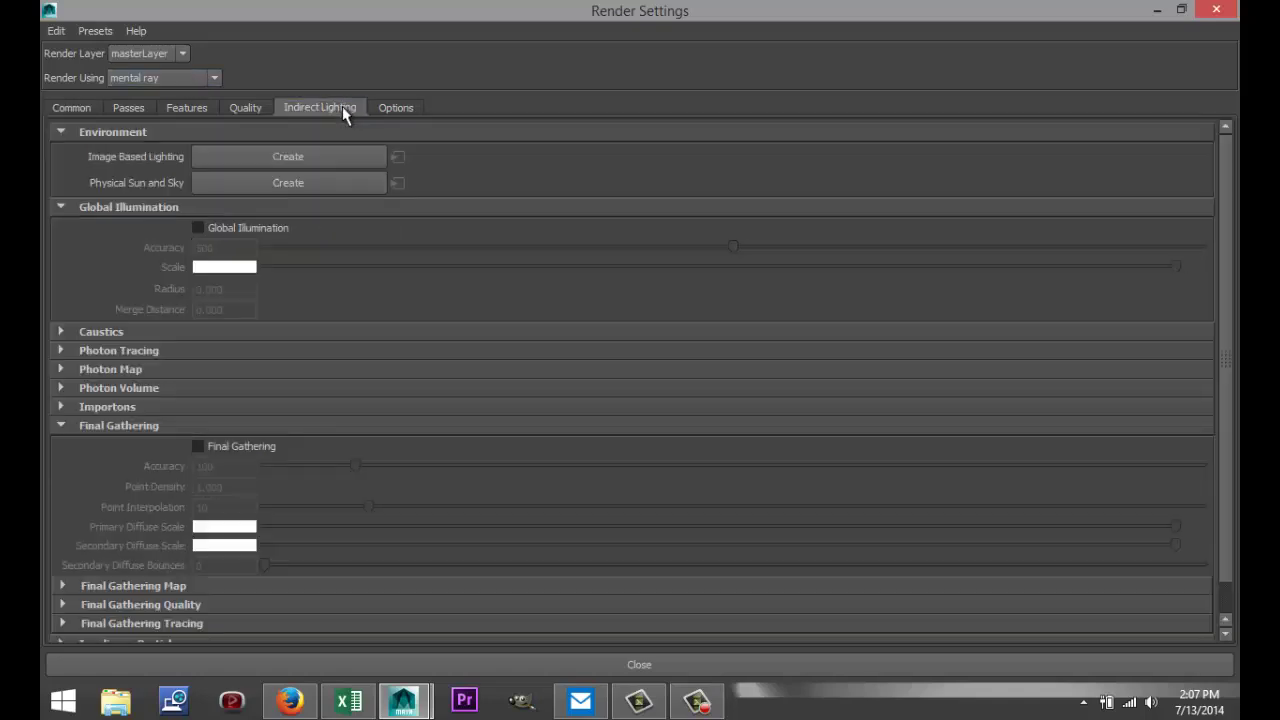
{"action": "left_click", "coordinate": [309, 163]}
{"action": "left_click", "coordinate": [198, 447]}
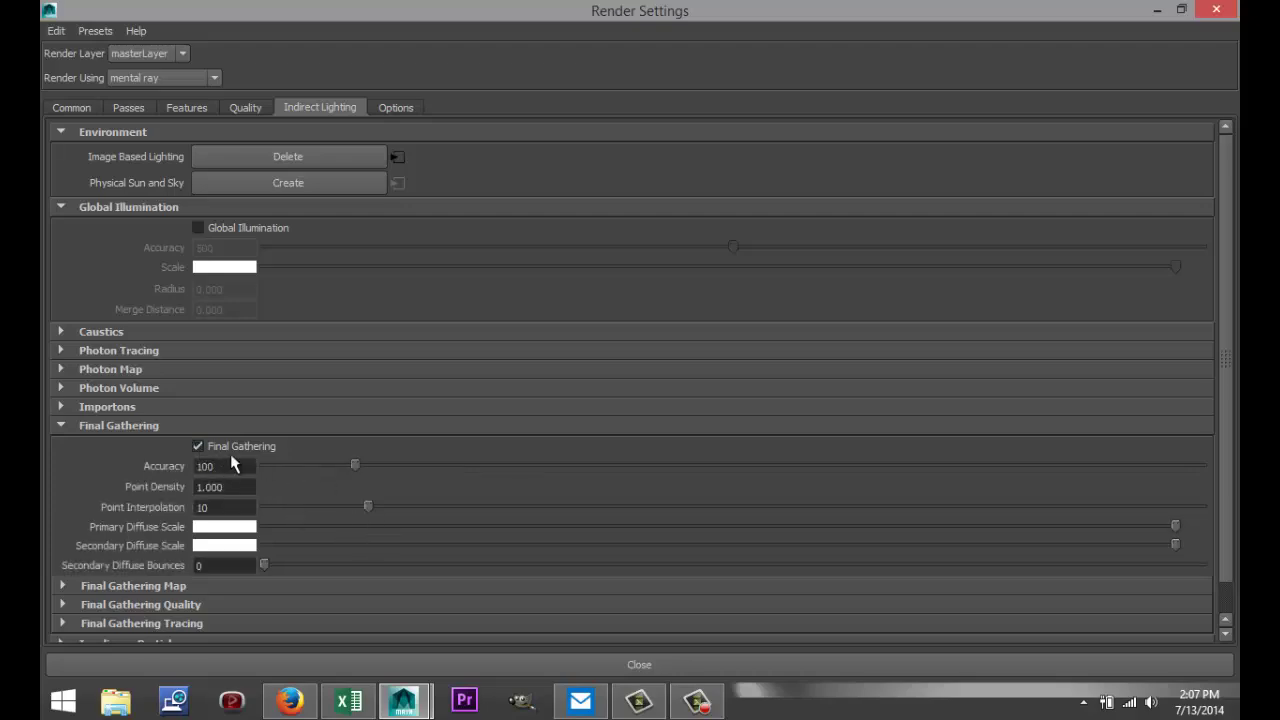
{"action": "left_click", "coordinate": [1157, 10]}
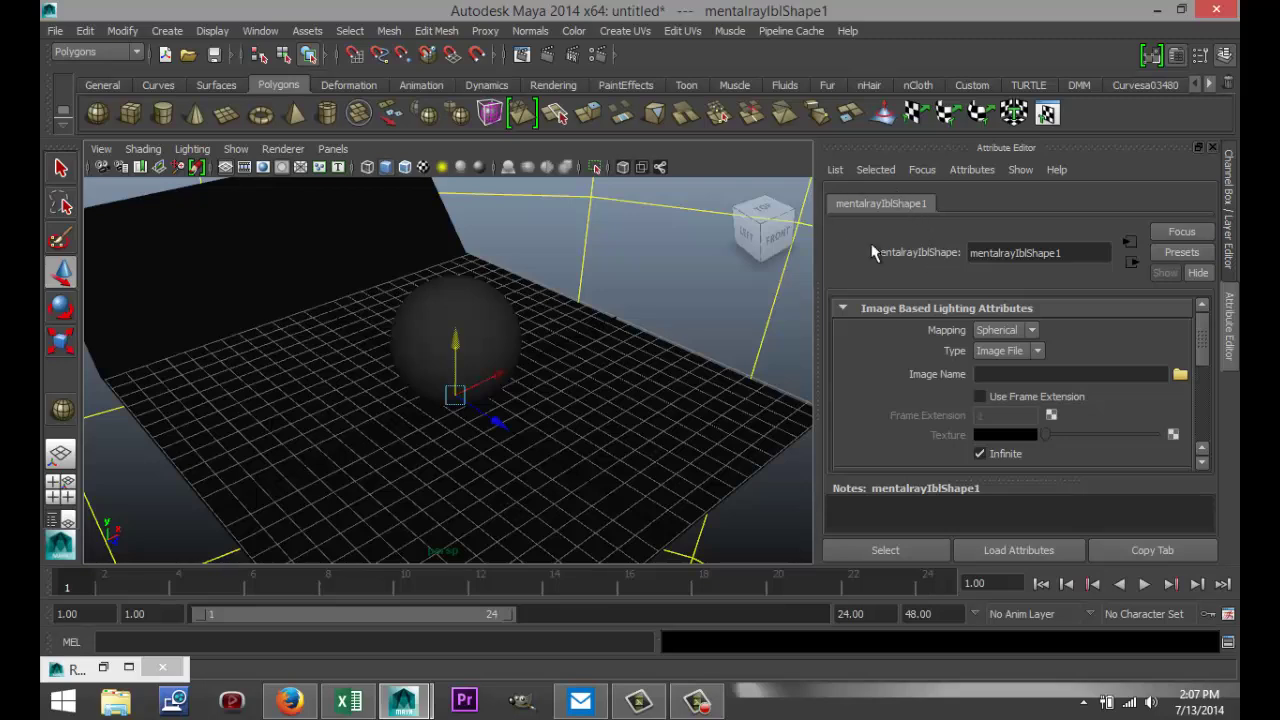
Load Tokyo_BigSight_3k.hdr from the HDRI Tokyo_BigSight folder as the image for the image based lighting
{"action": "left_click", "coordinate": [1180, 376]}
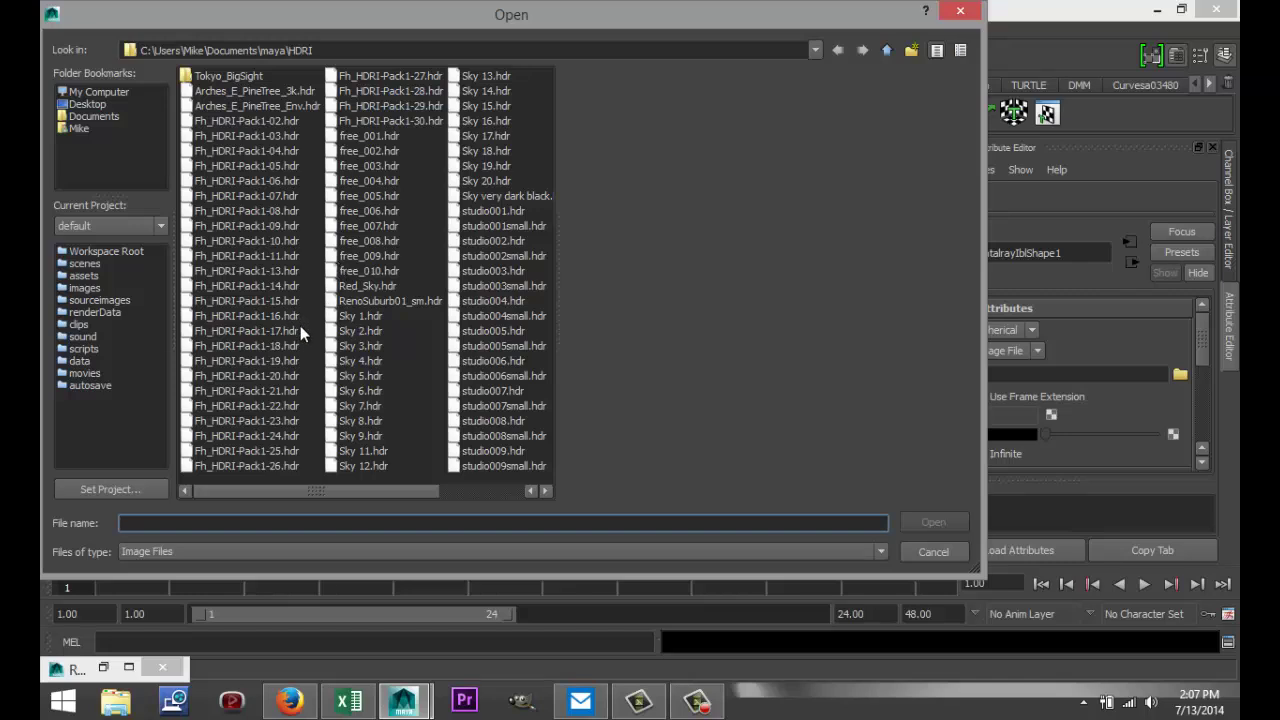
{"action": "left_click", "coordinate": [277, 328]}
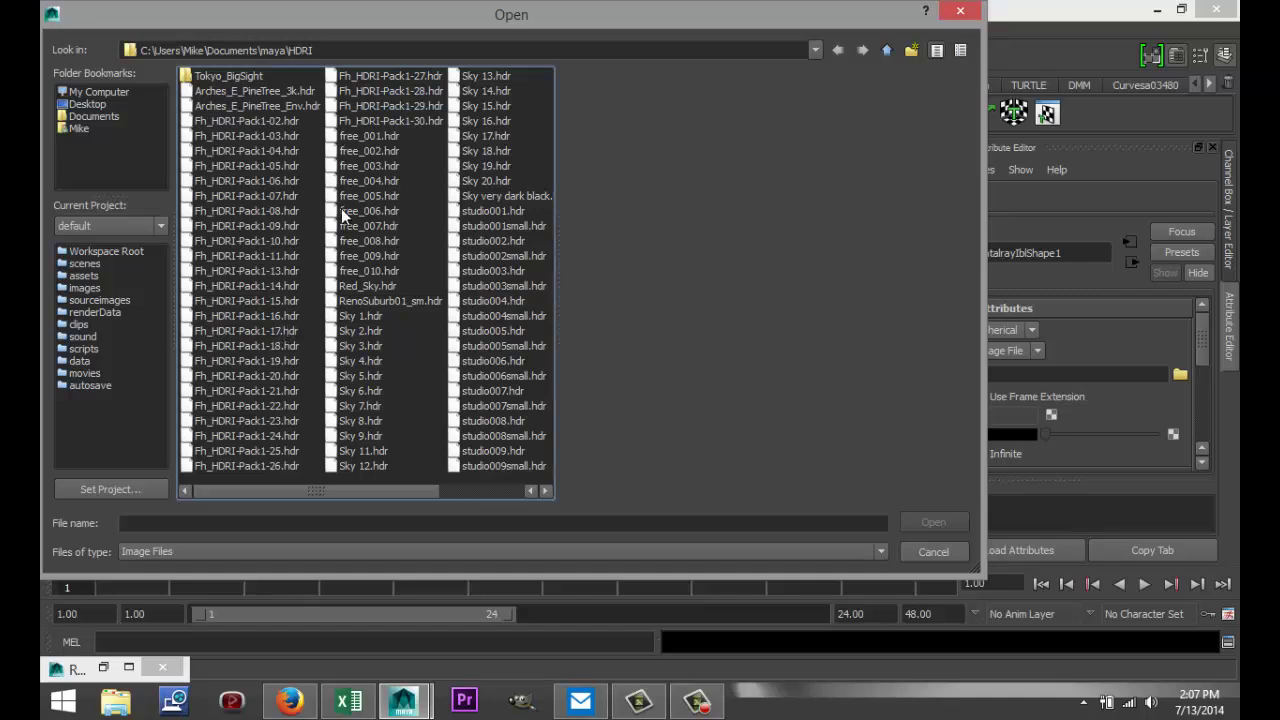
{"action": "double_click", "coordinate": [257, 78]}
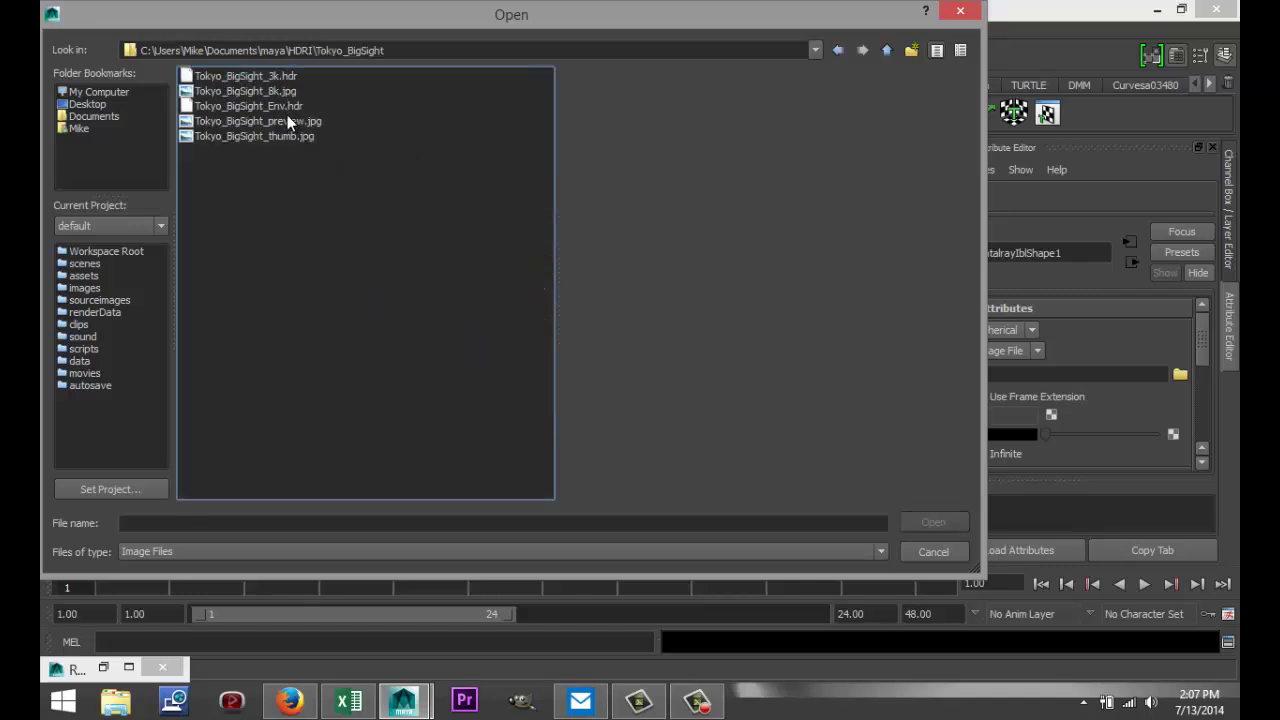
{"action": "left_click", "coordinate": [277, 107]}
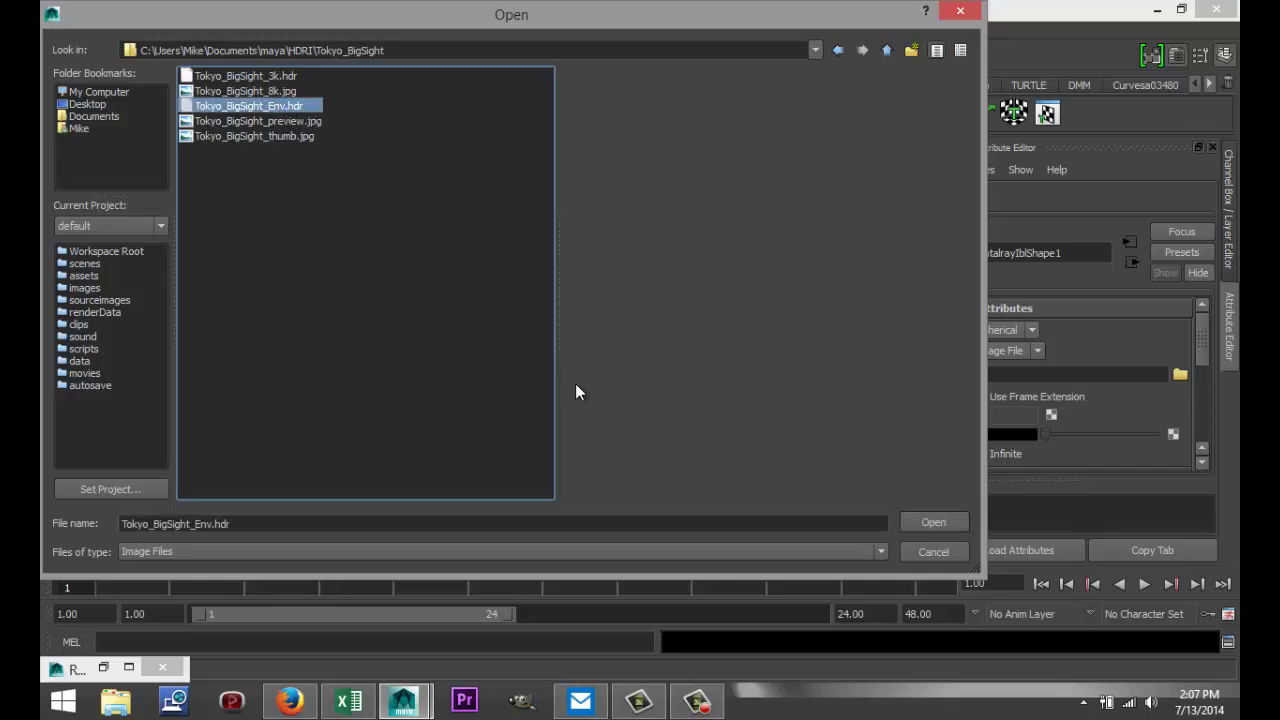
{"action": "left_click", "coordinate": [292, 77]}
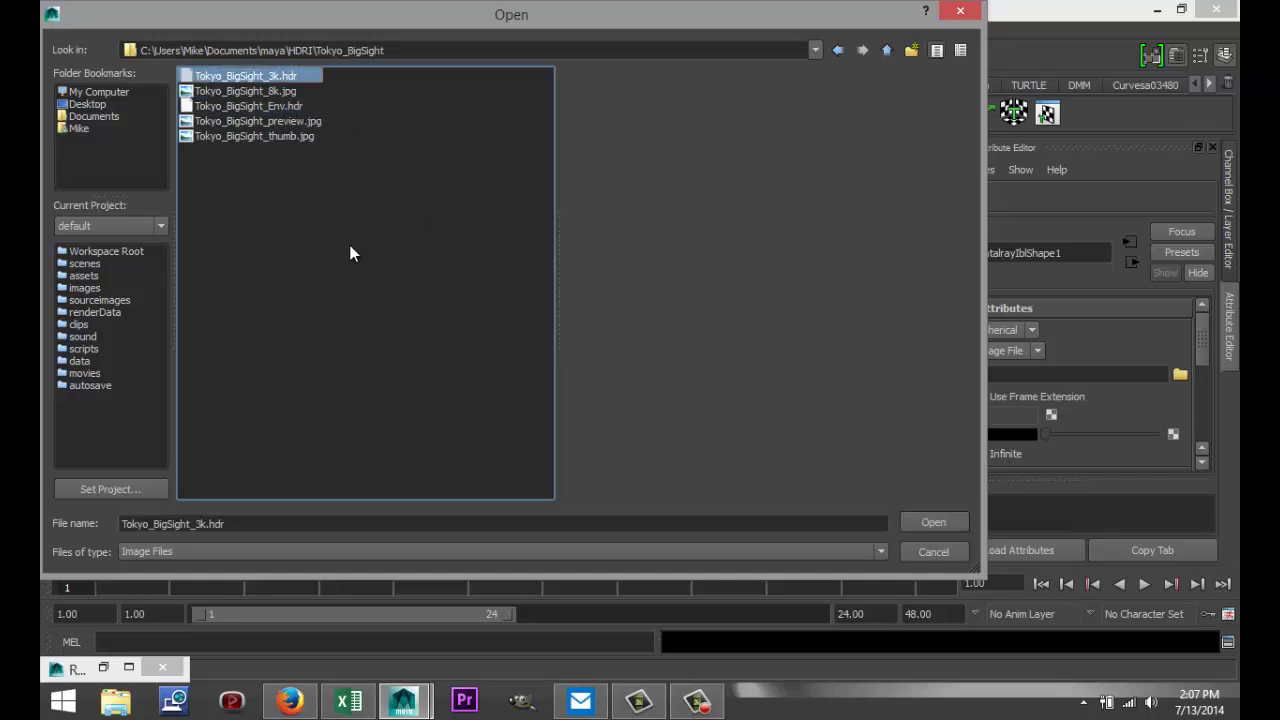
{"action": "left_click", "coordinate": [930, 522]}
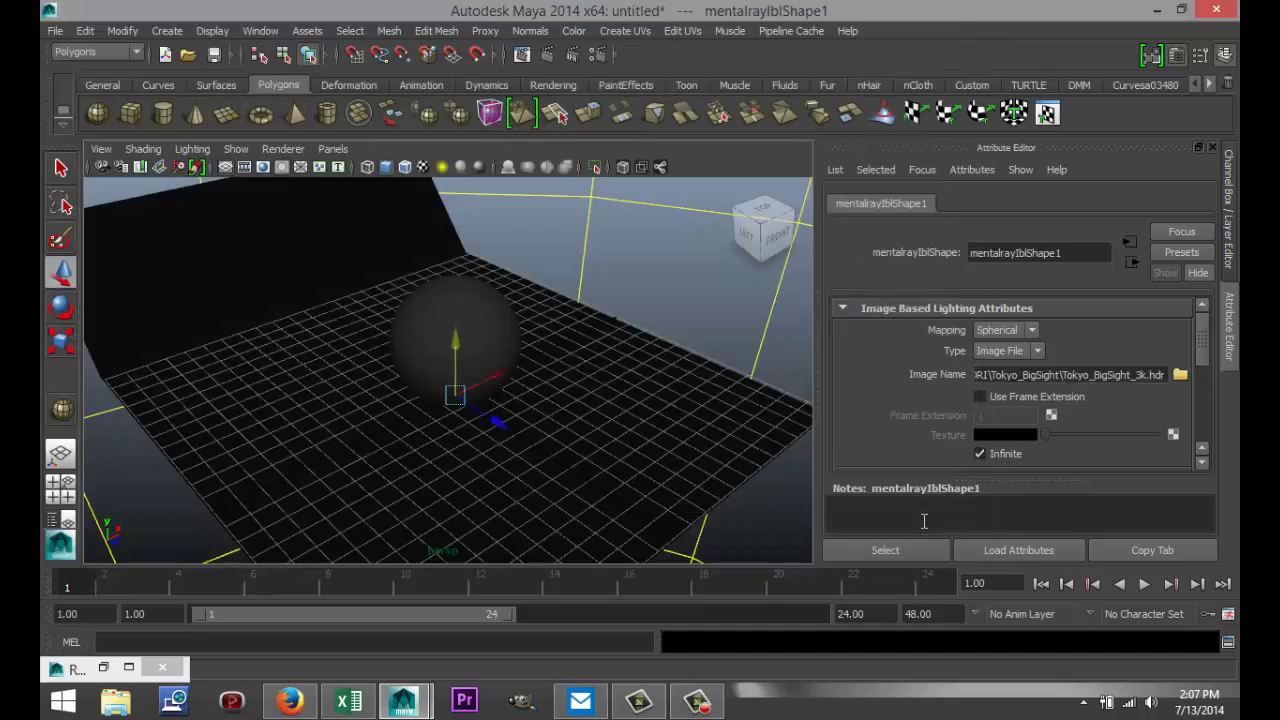
{"action": "scroll", "coordinate": [613, 388], "scroll_direction": "down", "scroll_amount": 4}
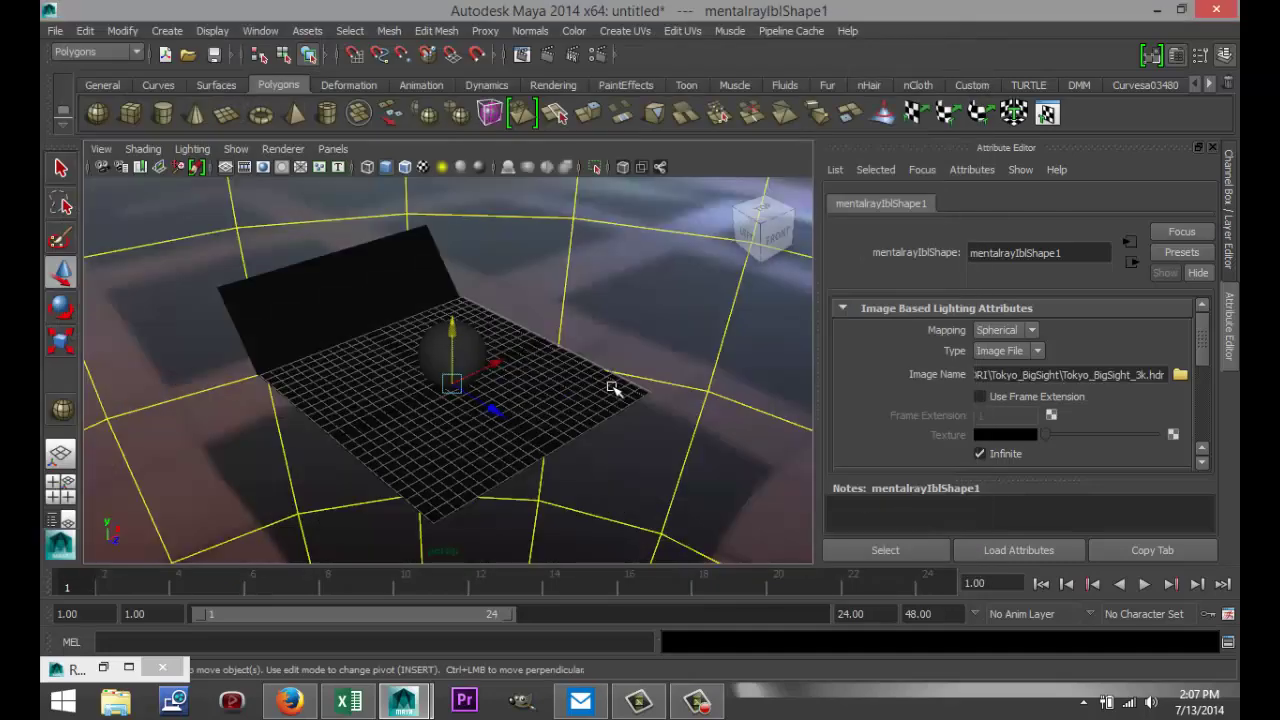
Examine the HDRI environment around the scene from several angles, ending on a close view of the sphere on the plane
{"action": "scroll", "coordinate": [618, 392], "scroll_direction": "down", "scroll_amount": 6}
{"action": "scroll", "coordinate": [630, 400], "scroll_direction": "up", "scroll_amount": 3}
{"action": "scroll", "coordinate": [632, 402], "scroll_direction": "up", "scroll_amount": 2}
{"action": "left_click_drag", "start_coordinate": [514, 443], "coordinate": [329, 471], "text": "alt"}
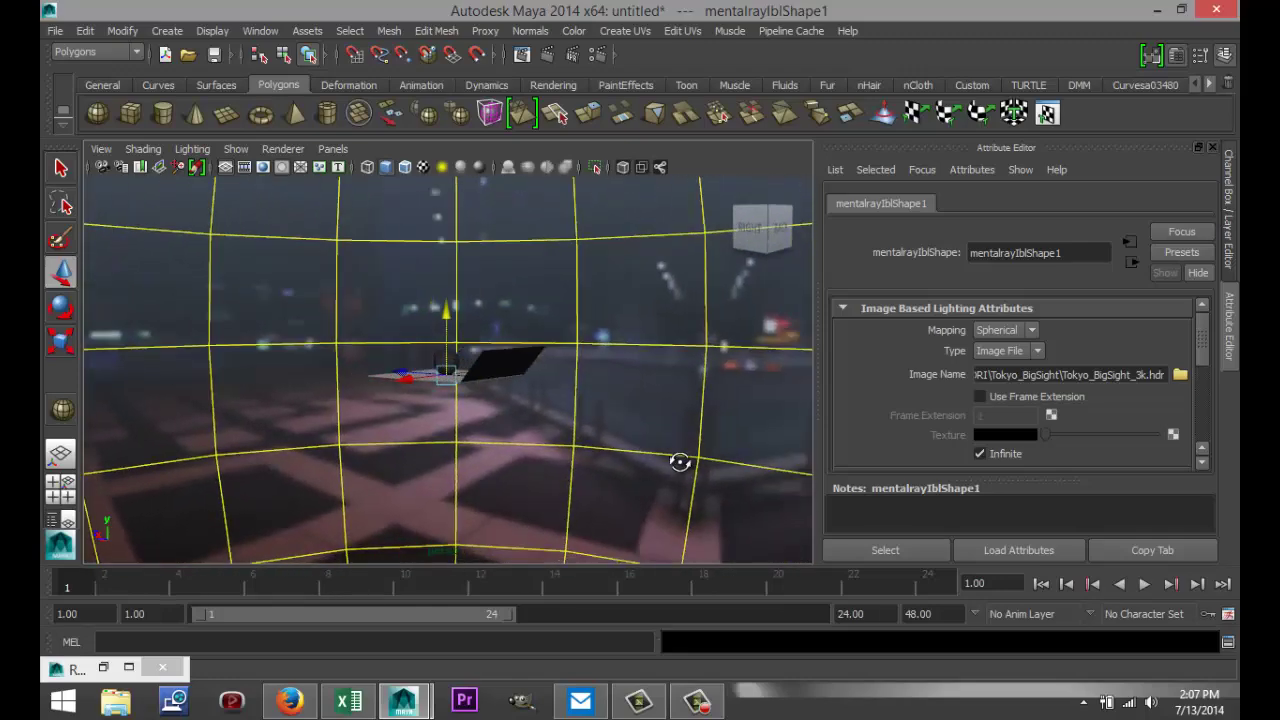
{"action": "left_click_drag", "start_coordinate": [634, 409], "coordinate": [560, 466], "text": "alt"}
{"action": "scroll", "coordinate": [509, 462], "scroll_direction": "up", "scroll_amount": 5}
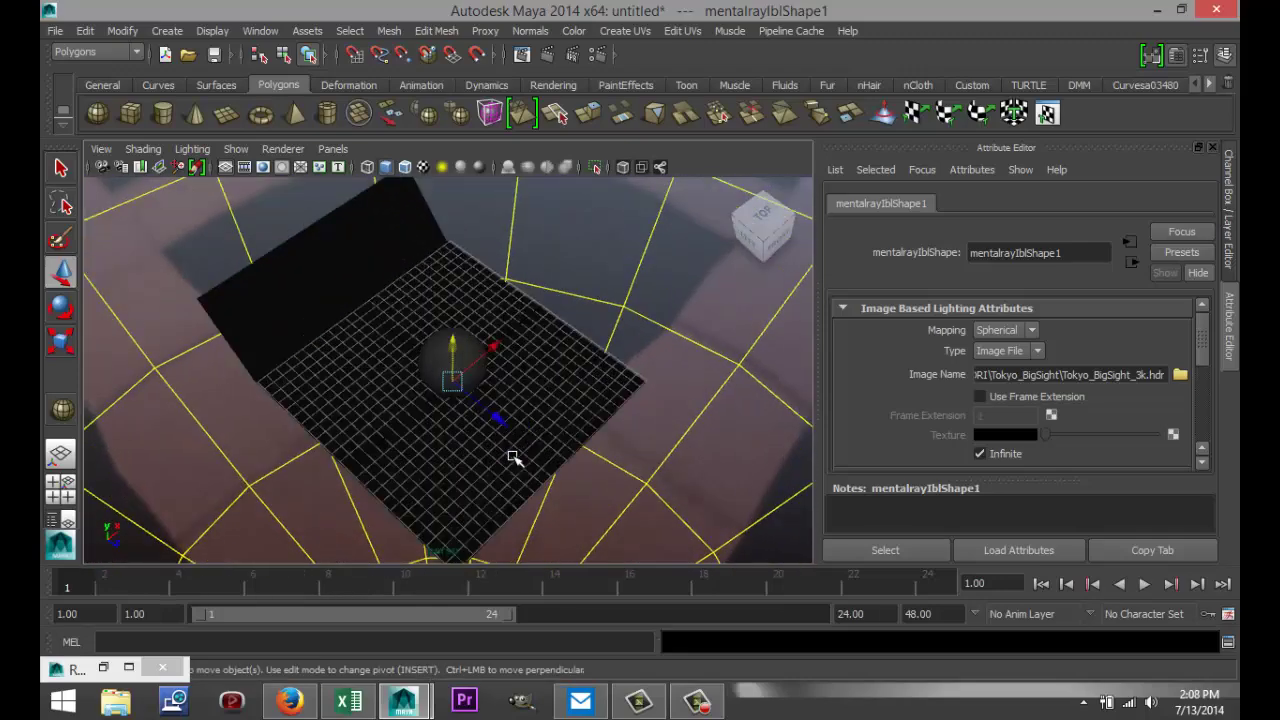
{"action": "scroll", "coordinate": [515, 455], "scroll_direction": "up", "scroll_amount": 5}
{"action": "left_click_drag", "start_coordinate": [594, 471], "coordinate": [596, 423], "text": "alt"}
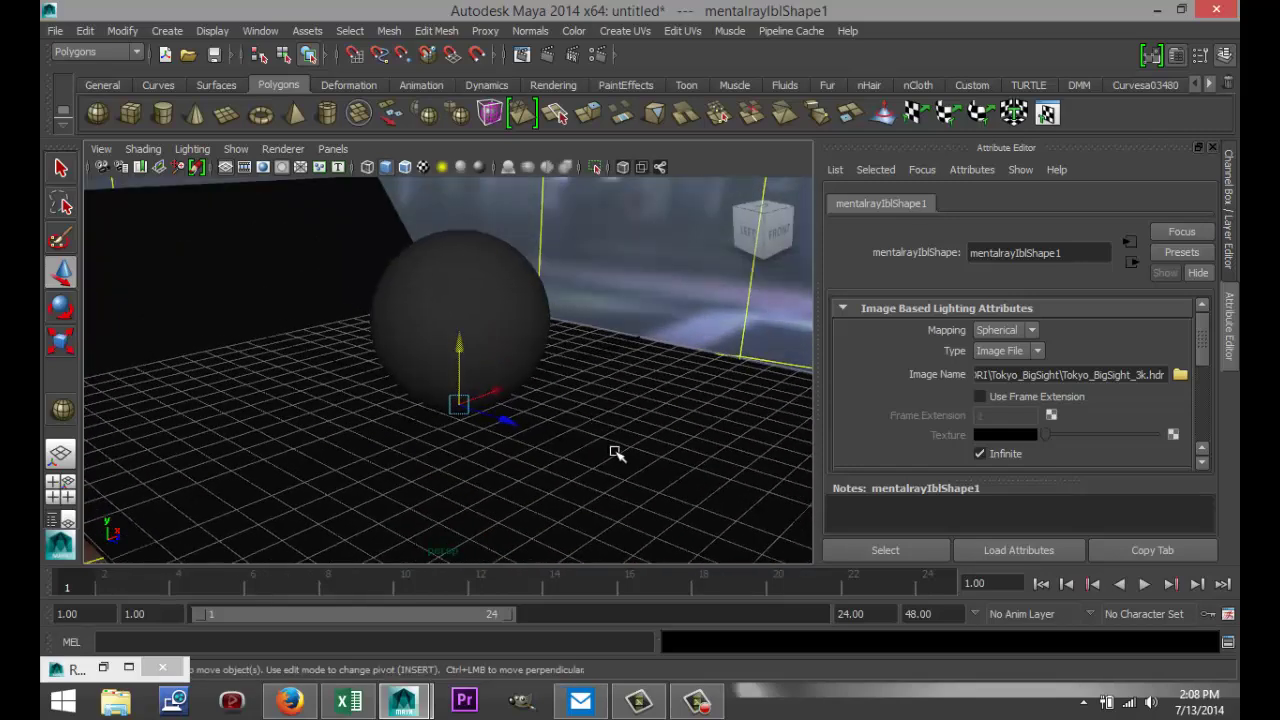
Raise the unified sampling quality to 1.25 in the render settings and make sure Raytracing is enabled
{"action": "left_click", "coordinate": [130, 667]}
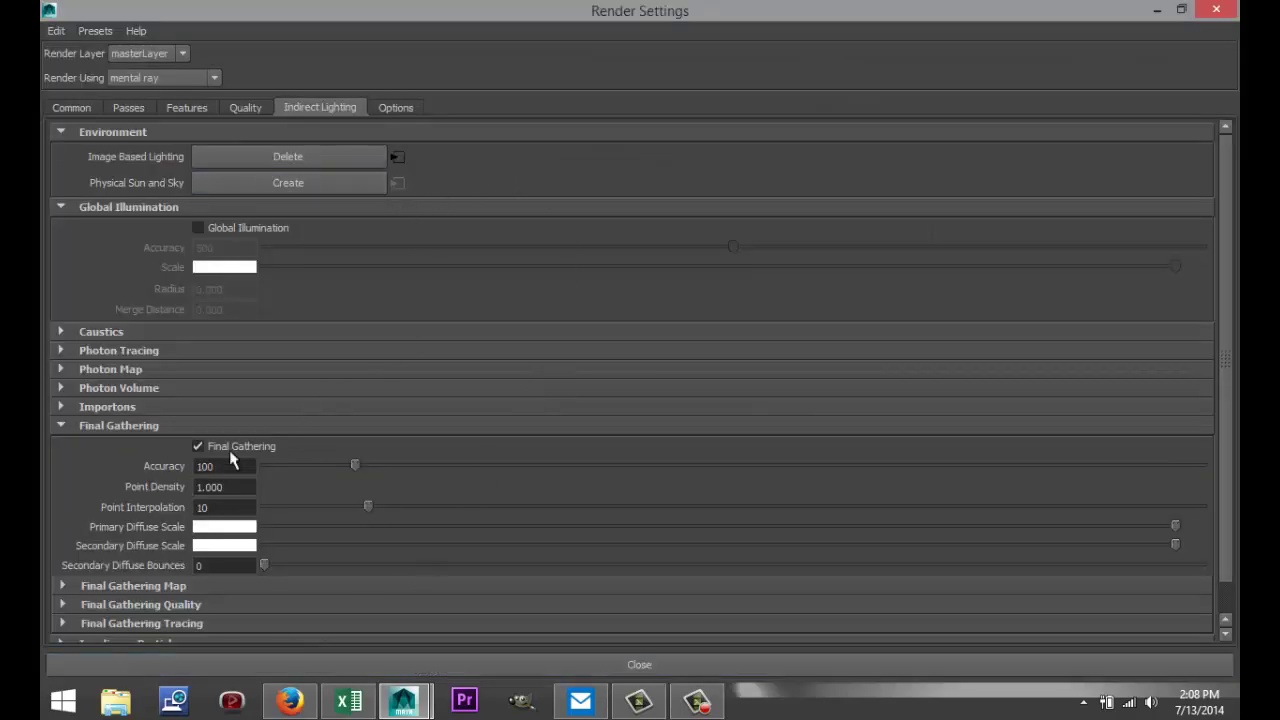
{"action": "left_click", "coordinate": [246, 108]}
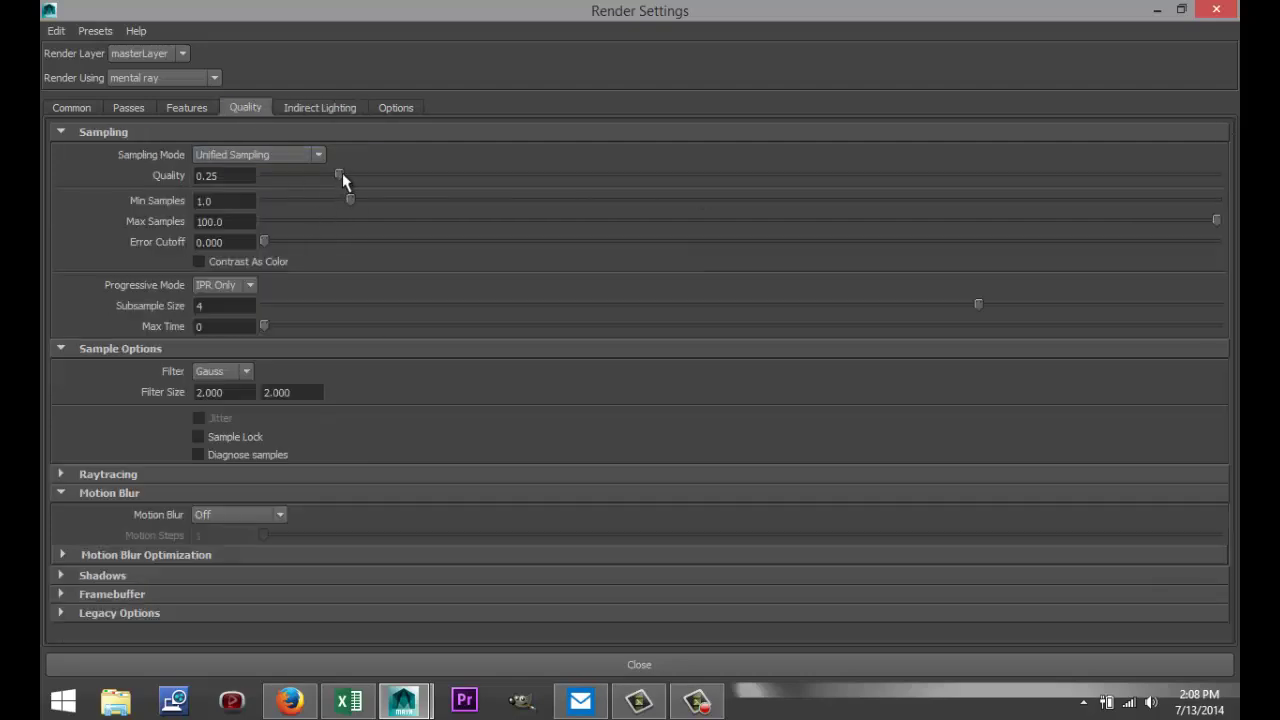
{"action": "left_click_drag", "start_coordinate": [342, 174], "coordinate": [843, 200]}
{"action": "left_click", "coordinate": [60, 474]}
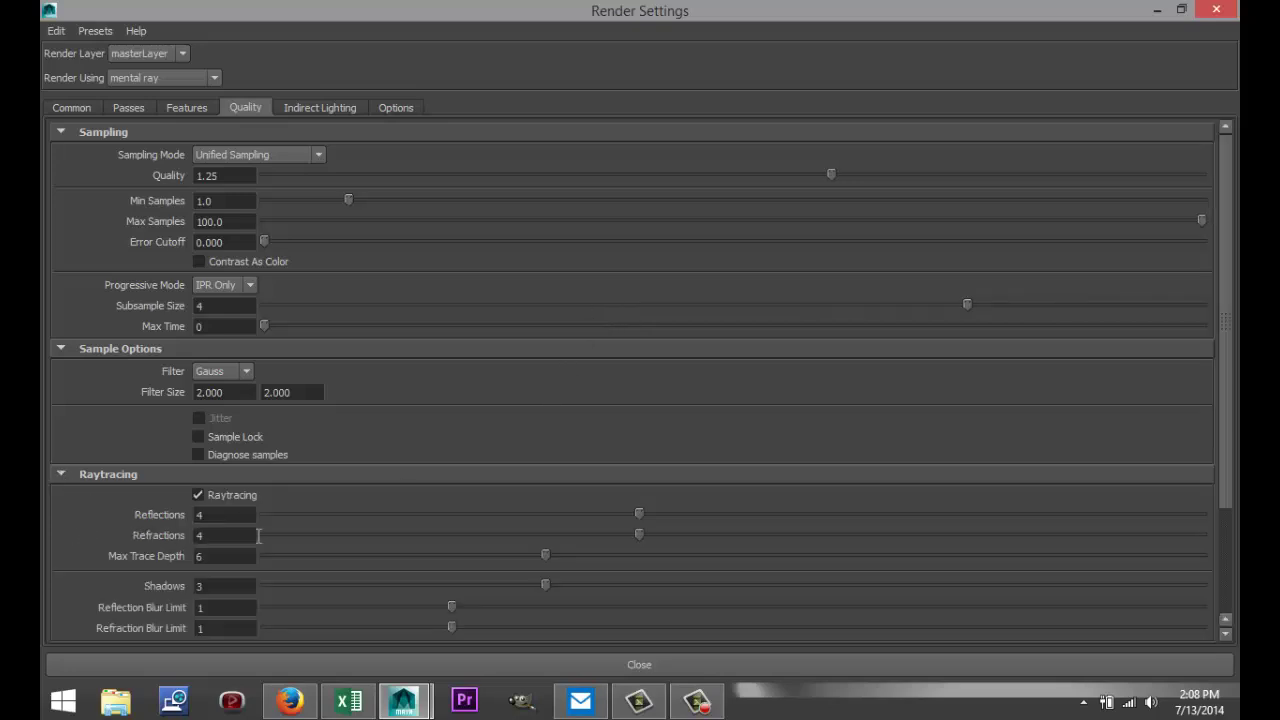
{"action": "left_click", "coordinate": [198, 495]}
Set the render image size to the HD 1080 preset, then minimize the render settings window
{"action": "left_click", "coordinate": [73, 110]}
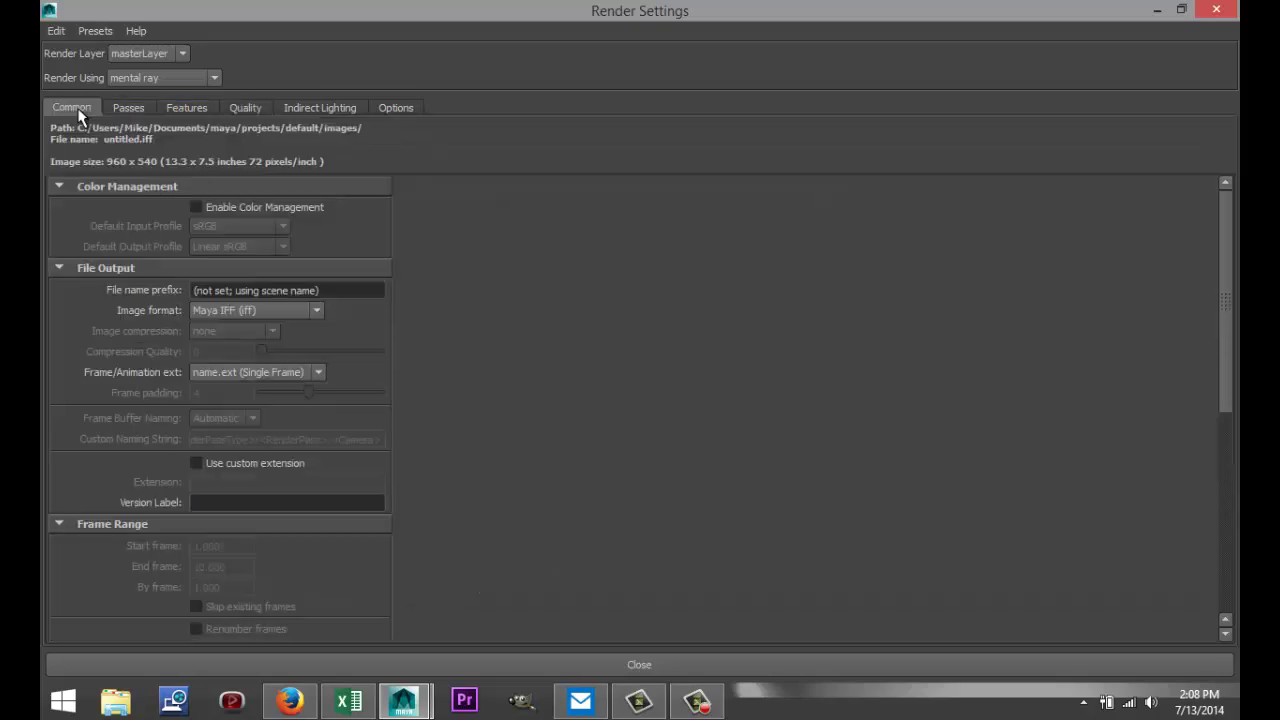
{"action": "scroll", "coordinate": [426, 417], "scroll_direction": "down", "scroll_amount": 5}
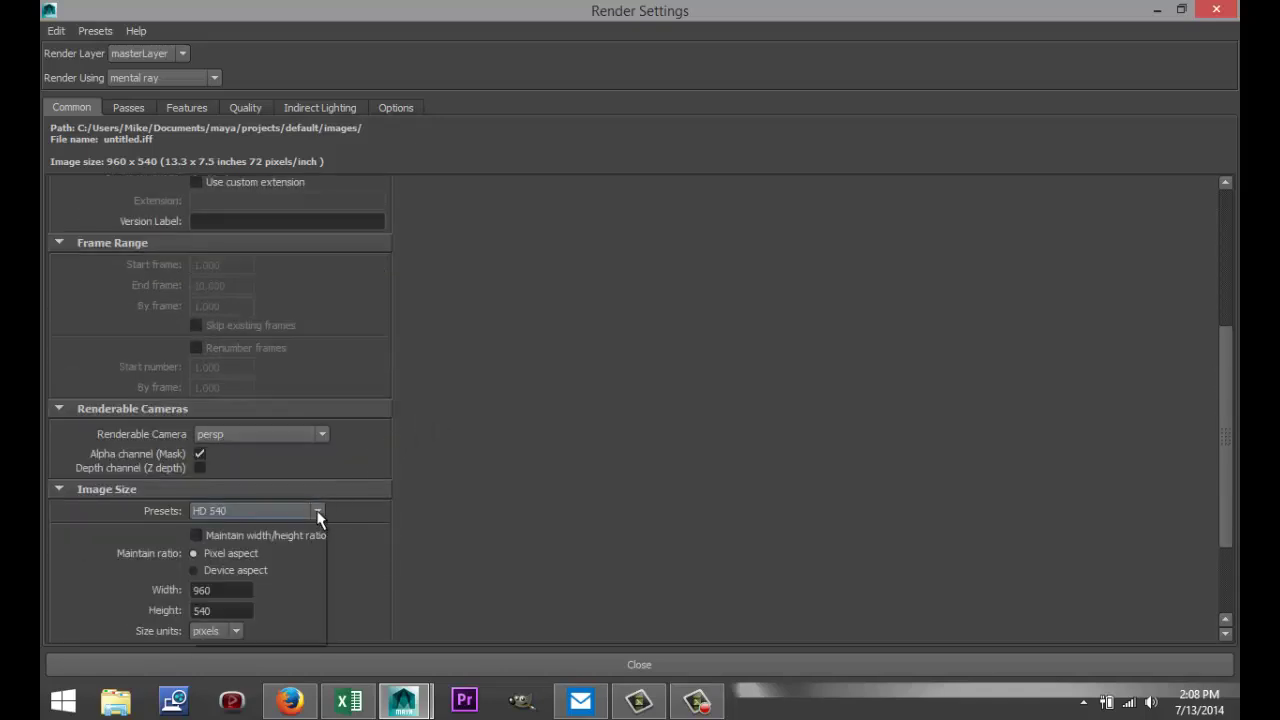
{"action": "left_click", "coordinate": [318, 510]}
{"action": "scroll", "coordinate": [322, 498], "scroll_direction": "down", "scroll_amount": 2}
{"action": "left_click", "coordinate": [316, 455]}
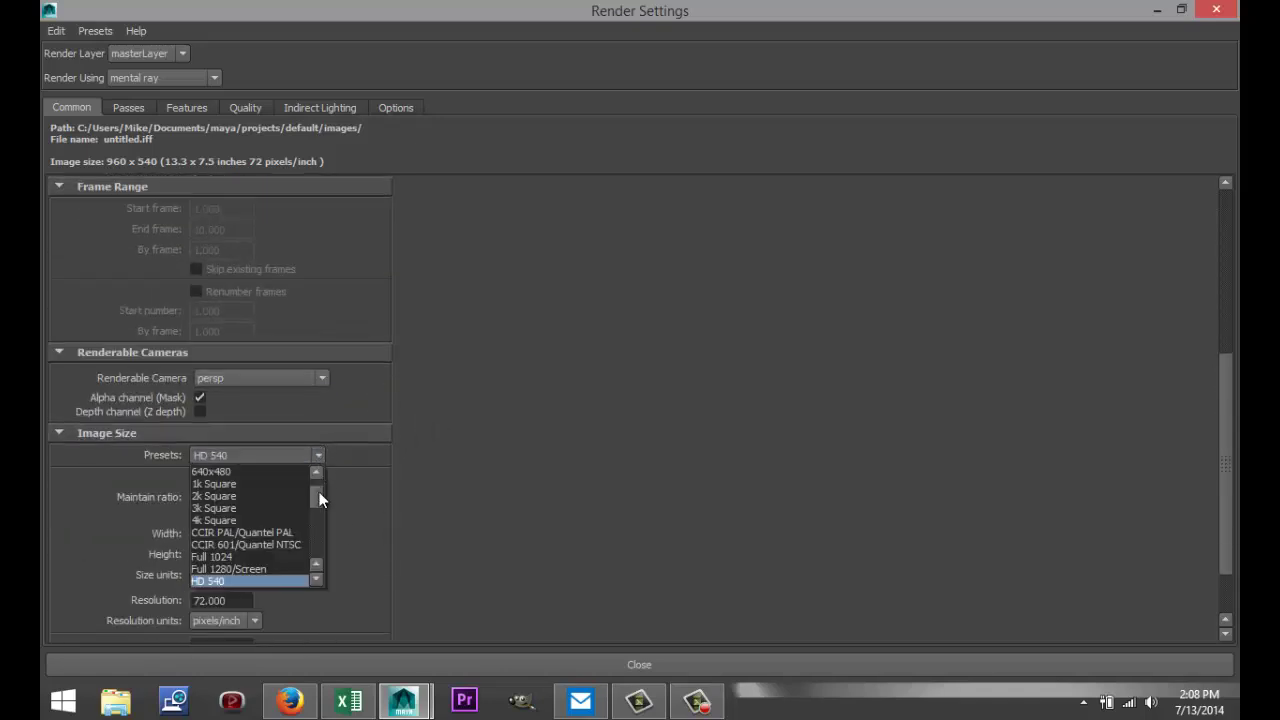
{"action": "left_click", "coordinate": [316, 579]}
{"action": "left_click", "coordinate": [316, 579]}
{"action": "left_click", "coordinate": [316, 579]}
{"action": "left_click", "coordinate": [265, 568]}
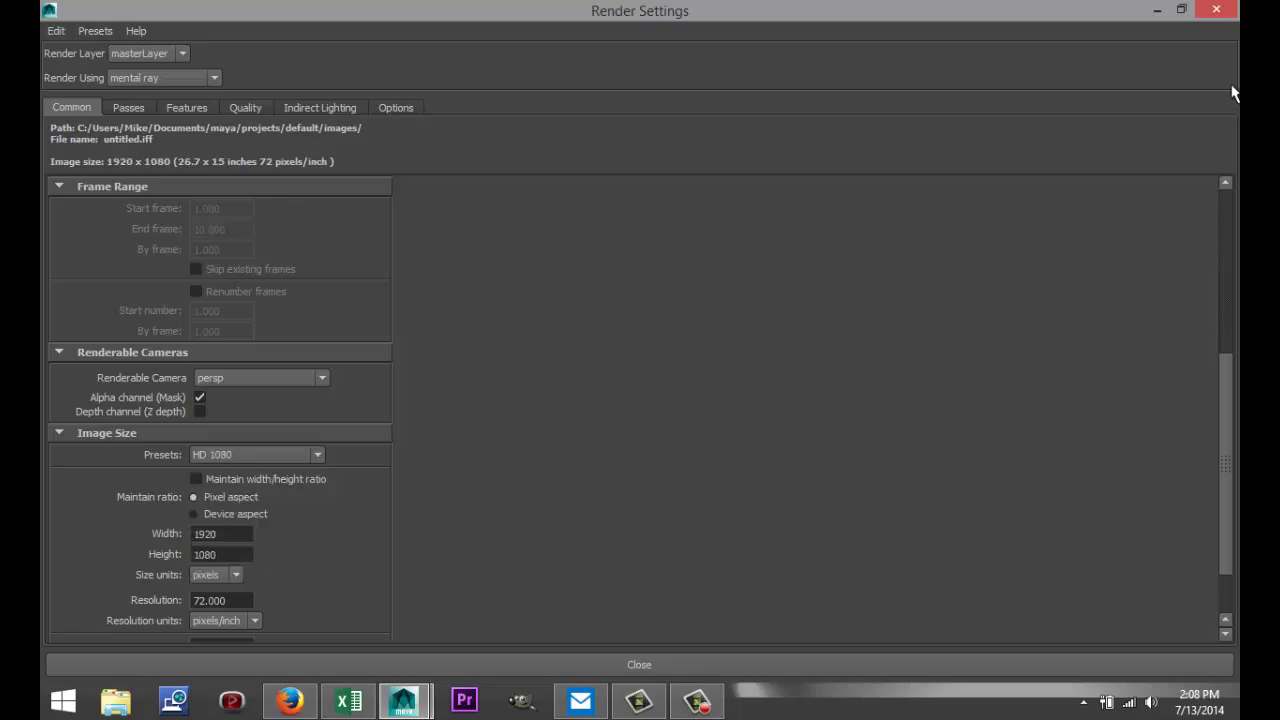
{"action": "left_click", "coordinate": [1157, 11]}
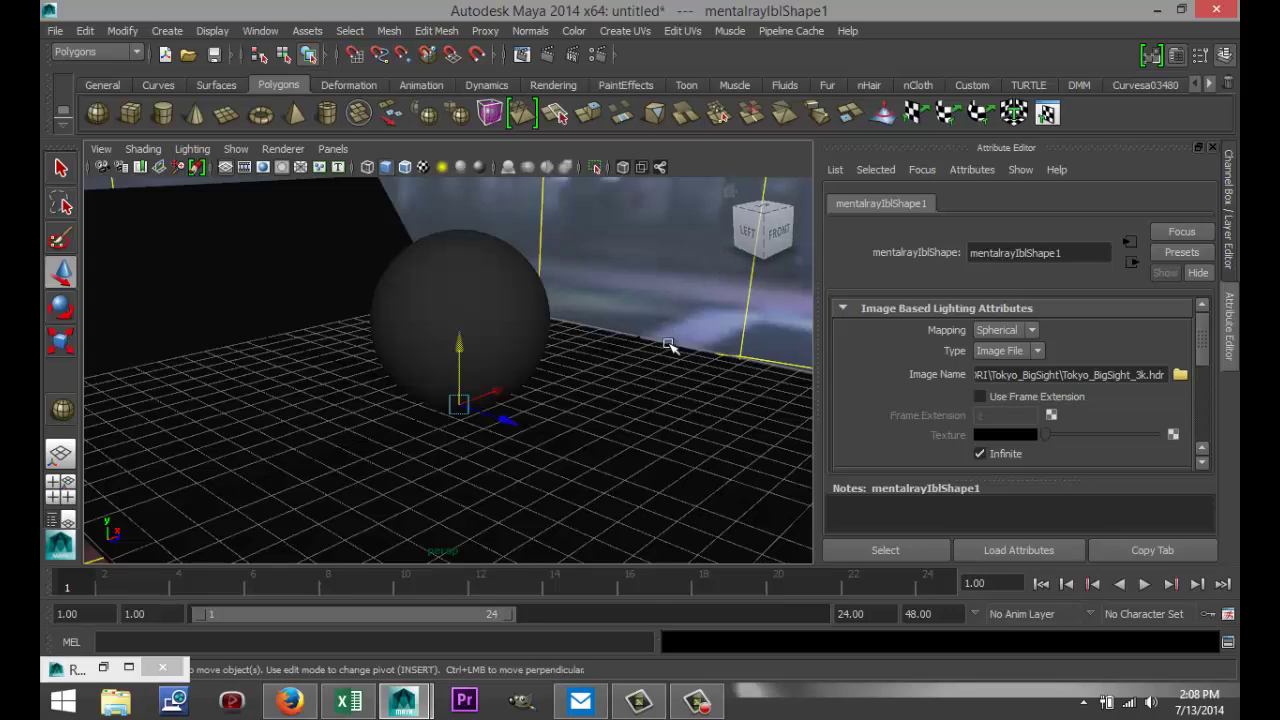
Angle the perspective view slightly further down on the sphere and render the current frame with mental ray
{"action": "left_click_drag", "start_coordinate": [669, 346], "coordinate": [663, 363], "text": "alt"}
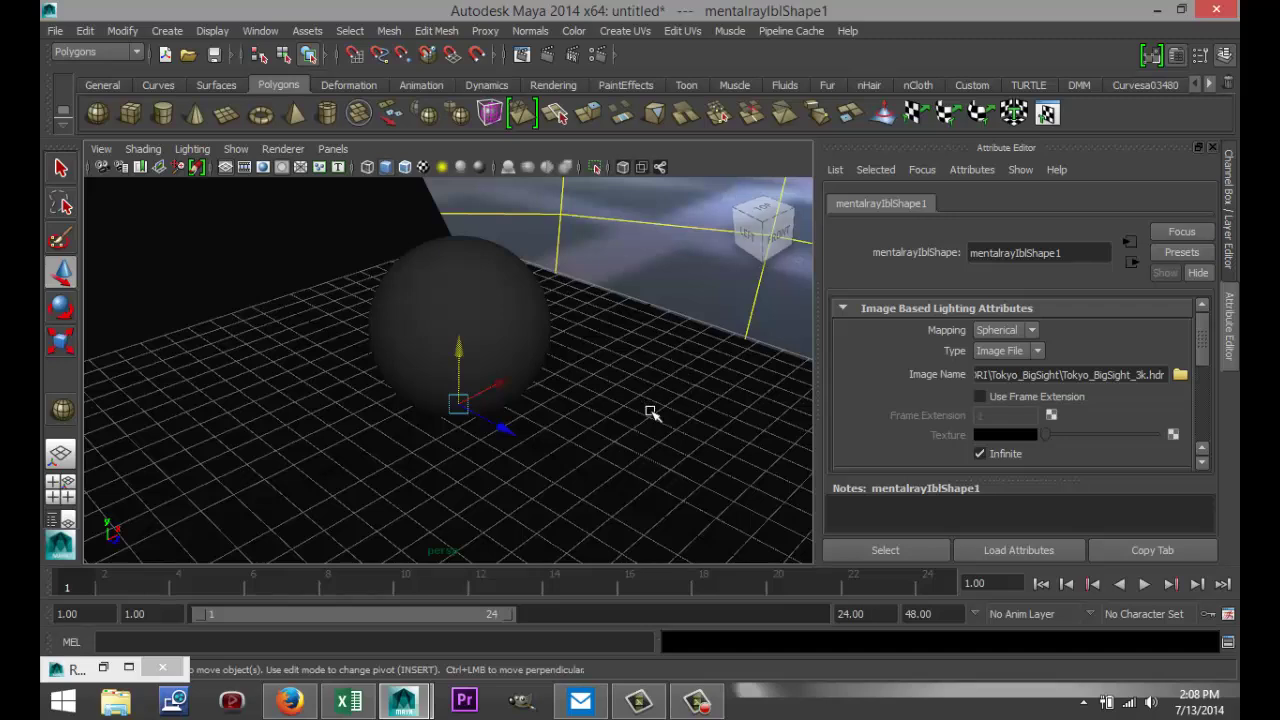
{"action": "left_click", "coordinate": [546, 54]}
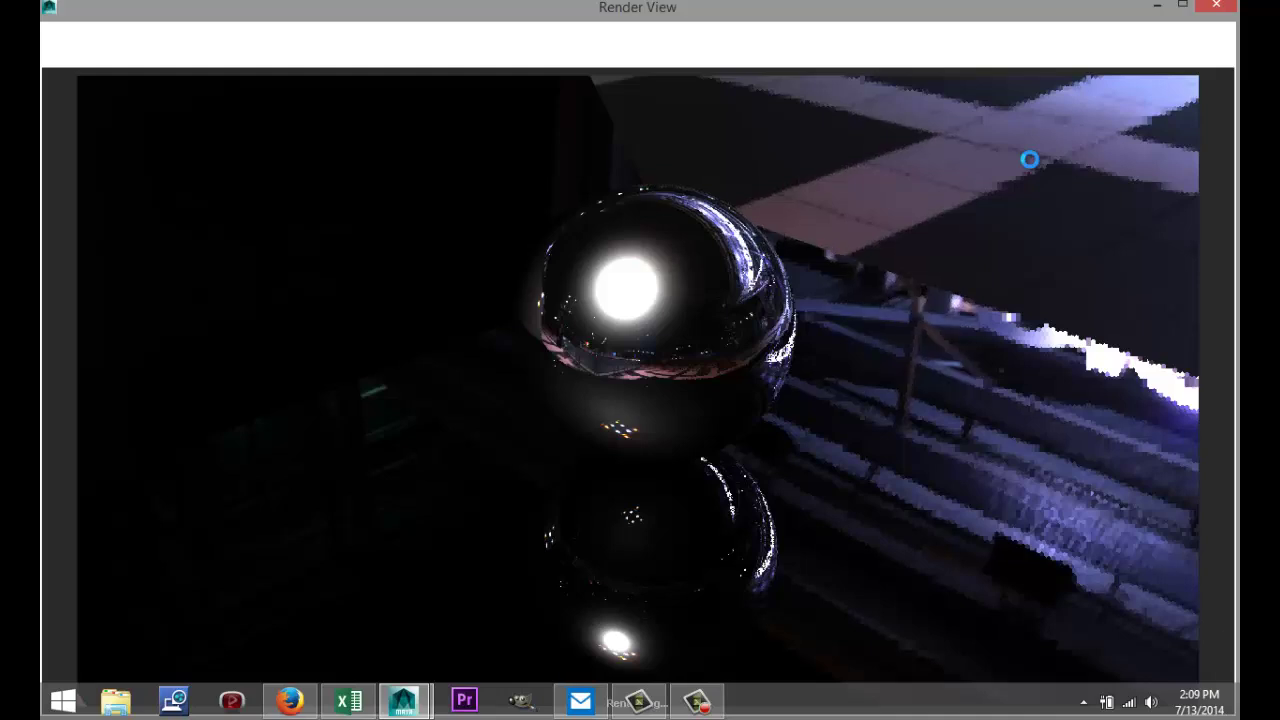
{"action": "left_click", "coordinate": [703, 705]}
{"action": "left_click", "coordinate": [1149, 610]}
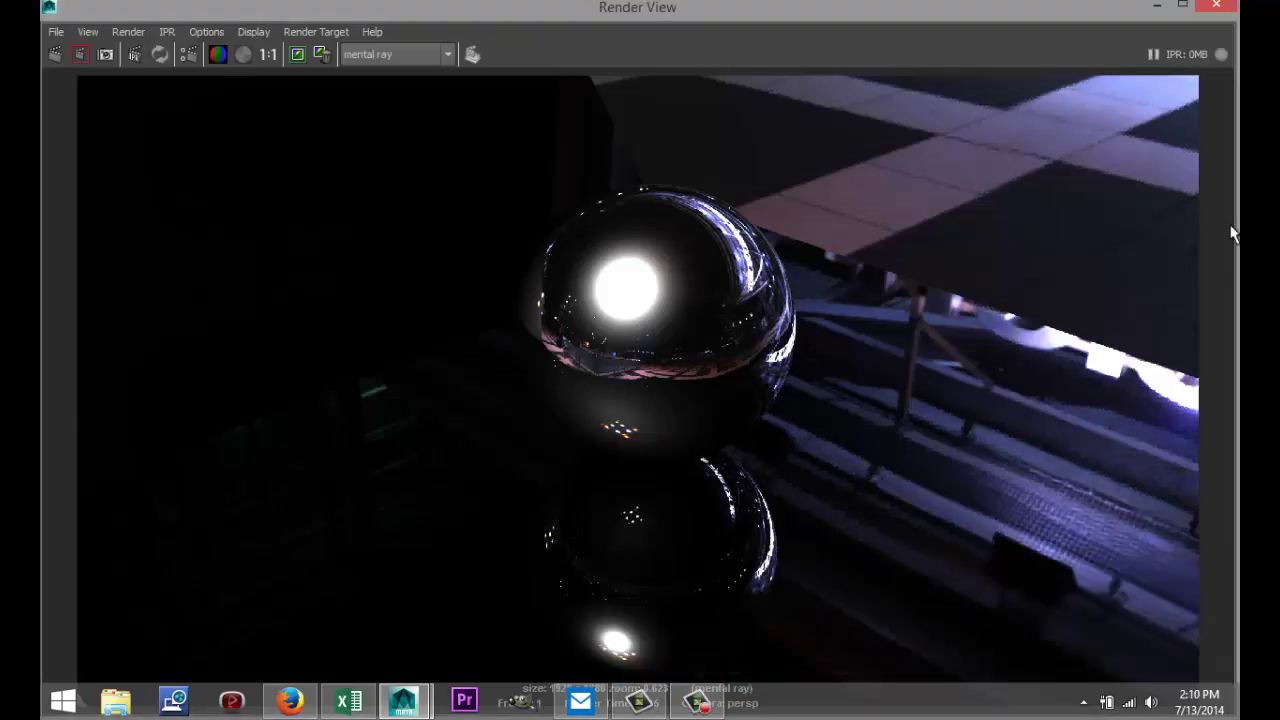